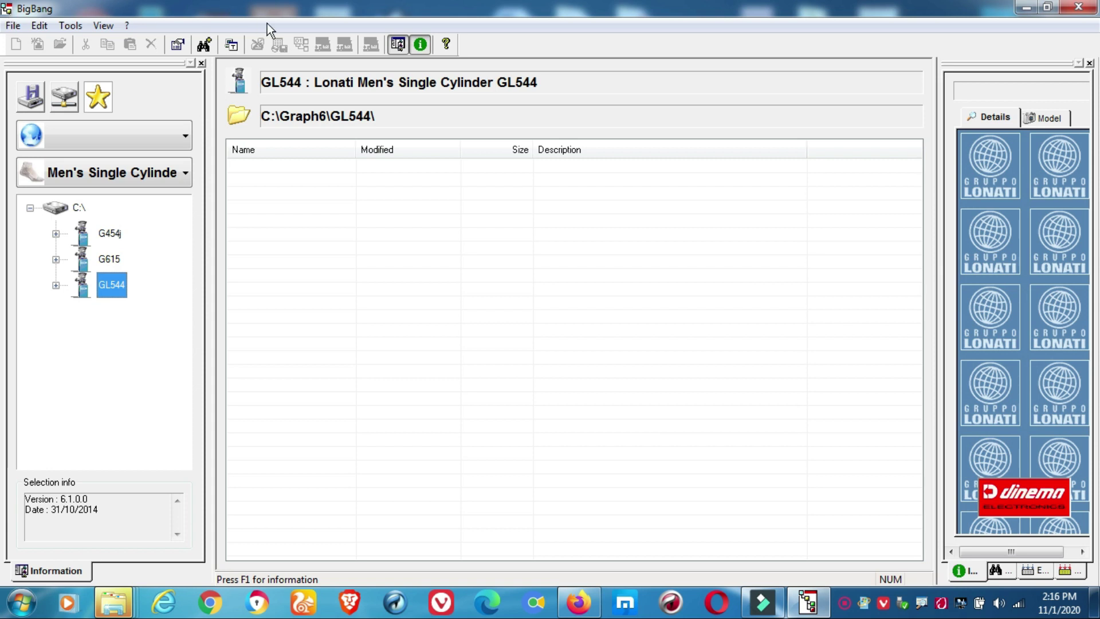
# Step: Create the folder structure for the G454j machine on the USB drive G:\
pyautogui.click(34, 103)
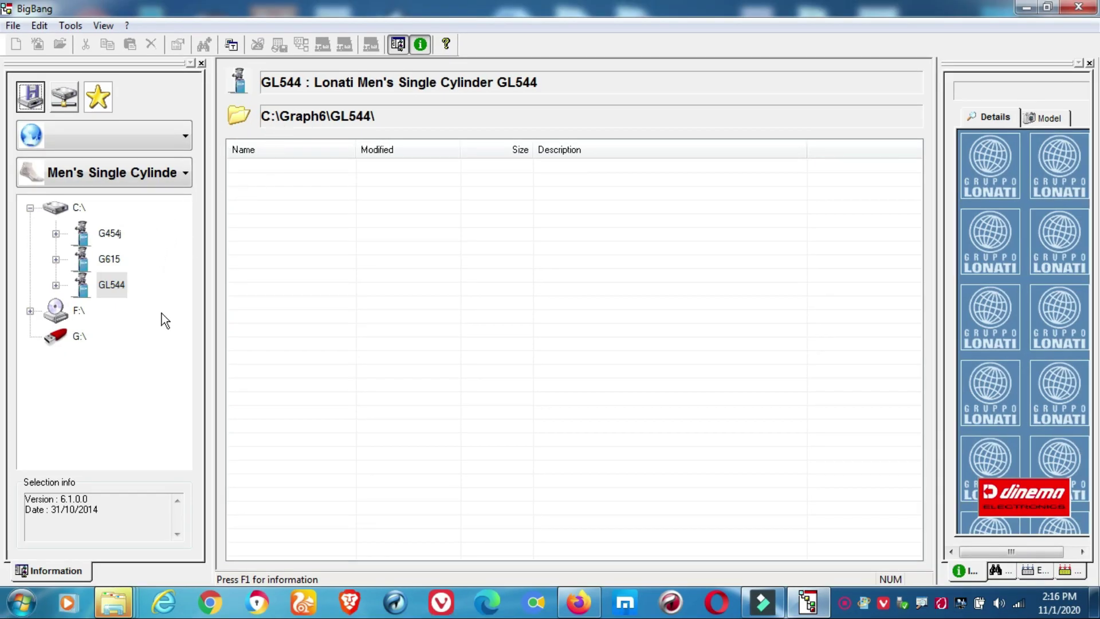
pyautogui.click(63, 338)
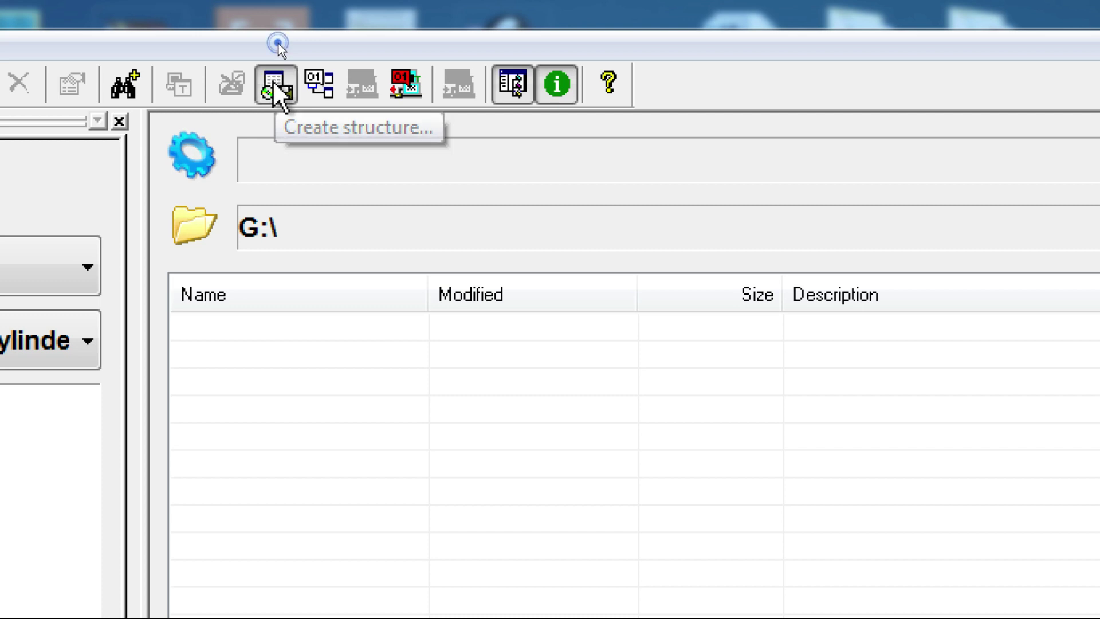
pyautogui.click(273, 81)
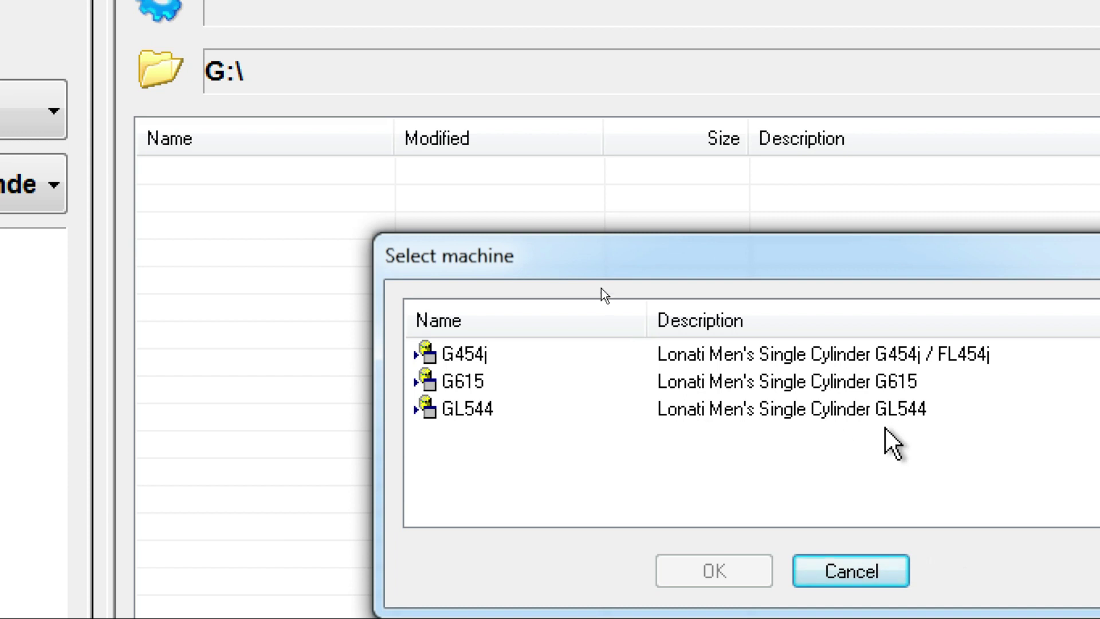
pyautogui.click(474, 356)
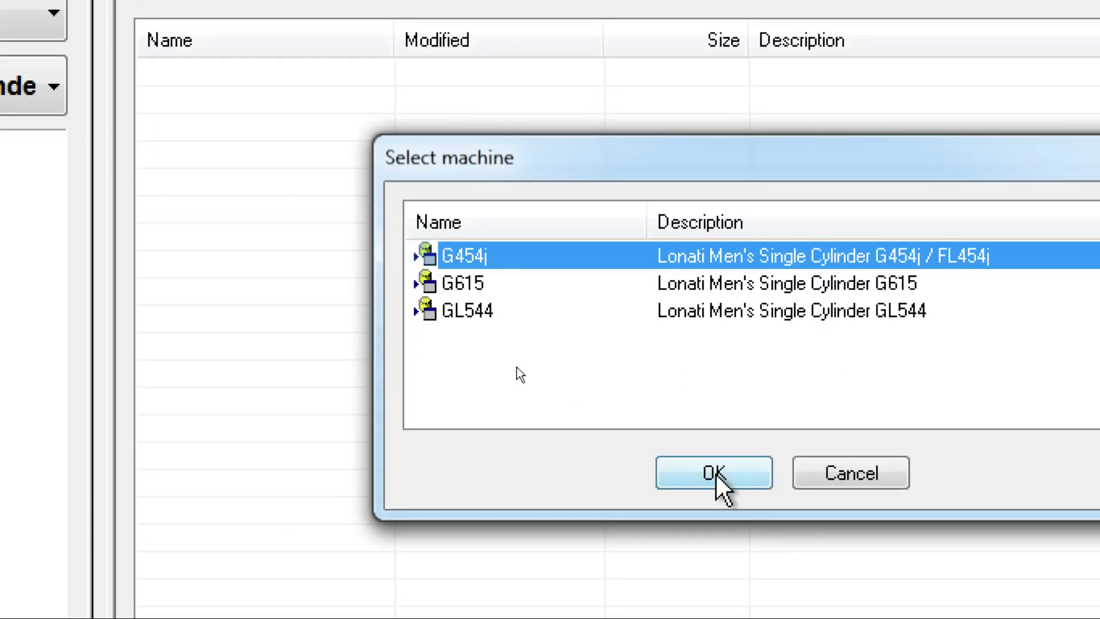
pyautogui.click(716, 474)
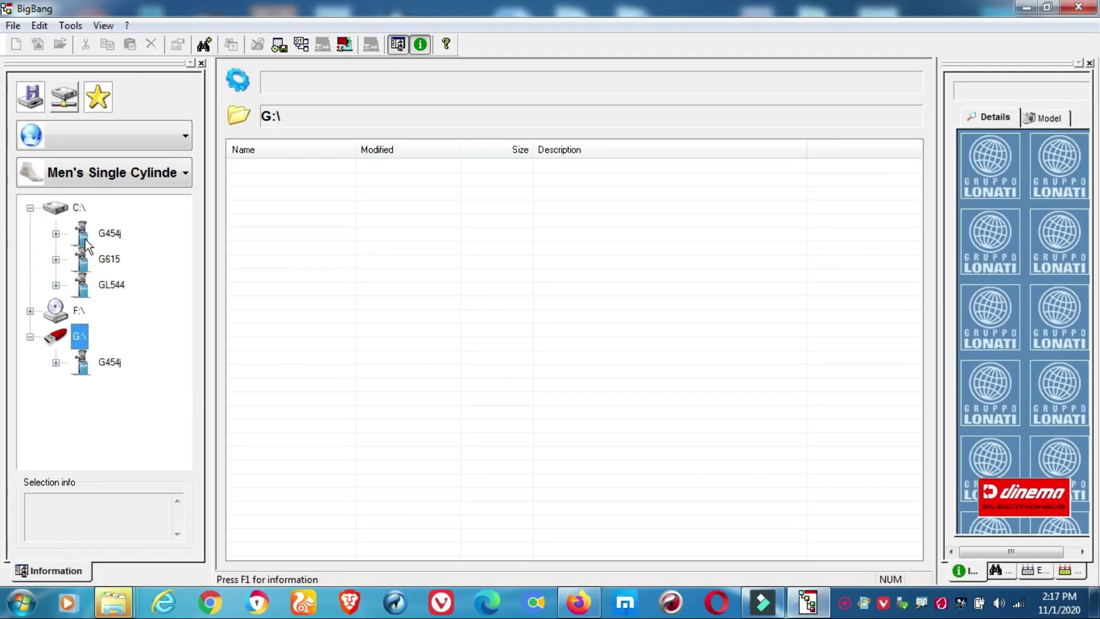
# Step: Copy programm-01.SOK from the Programs folder of the G454j machine on drive C:\
pyautogui.click(56, 234)
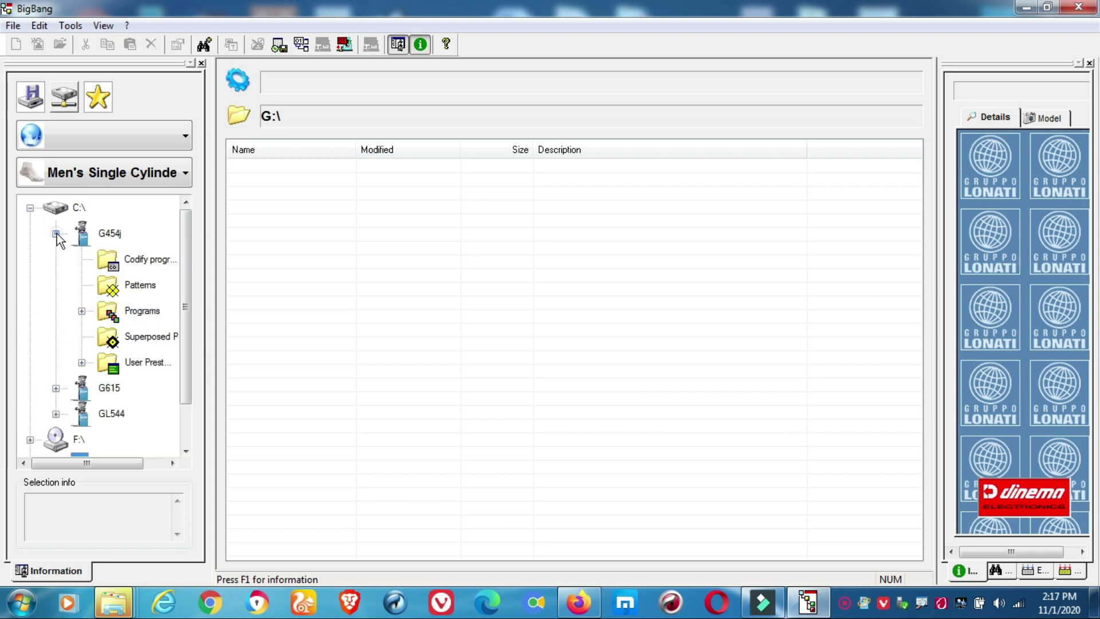
pyautogui.click(105, 314)
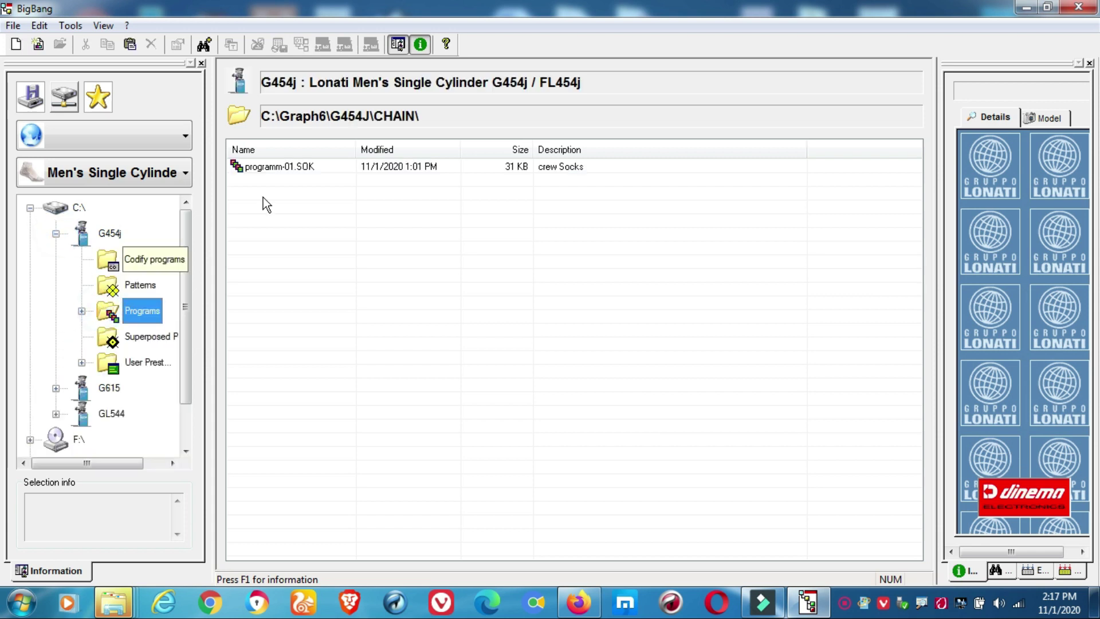
pyautogui.click(304, 169)
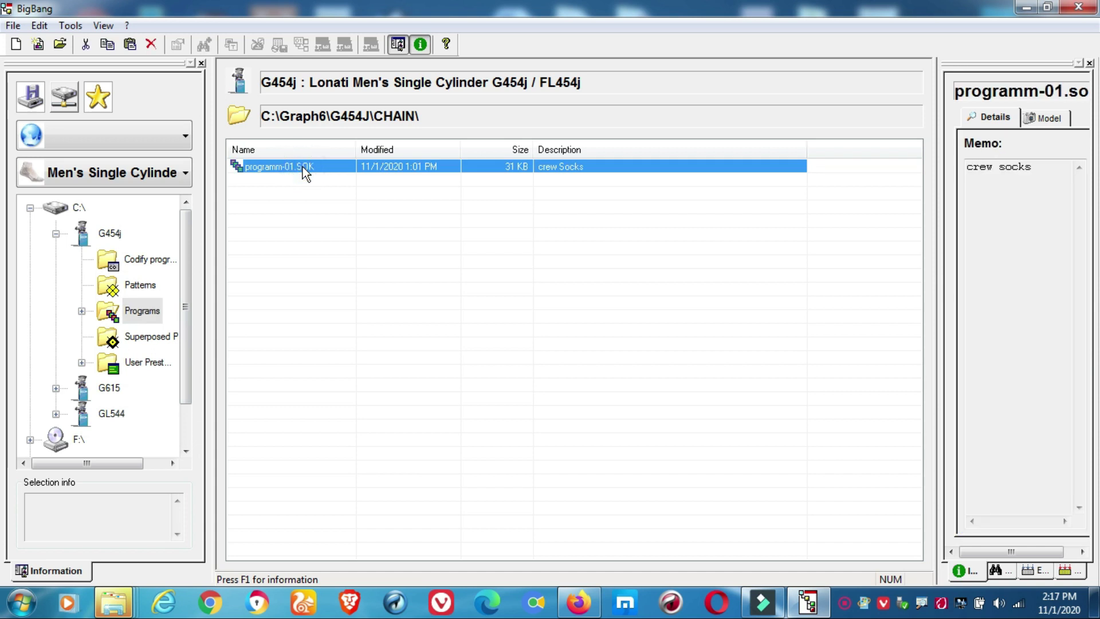
pyautogui.rightClick(302, 167)
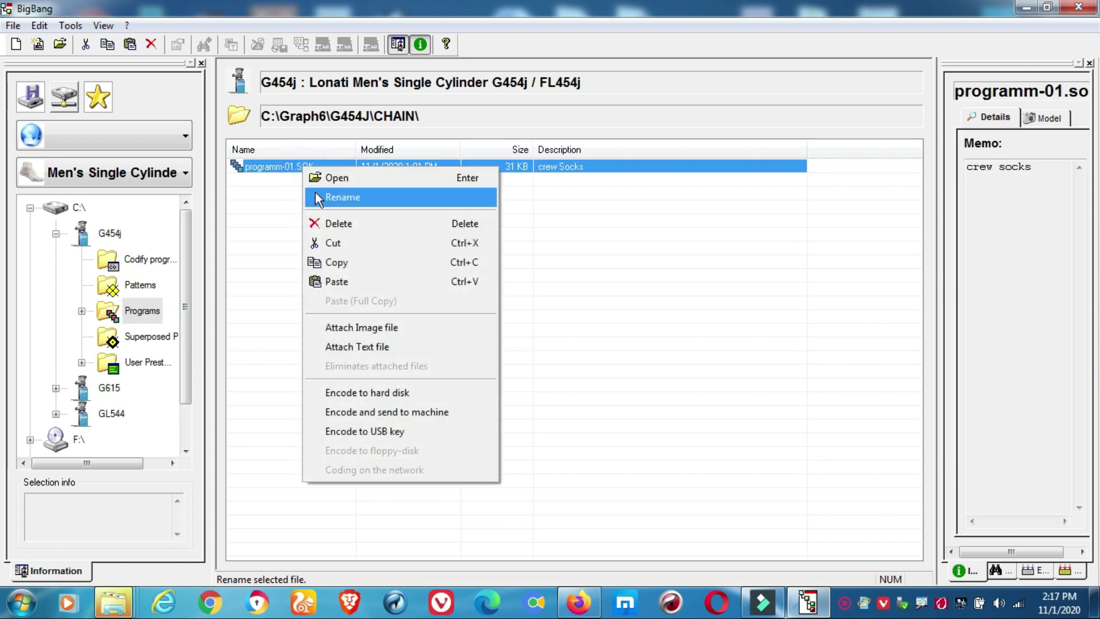
pyautogui.click(328, 265)
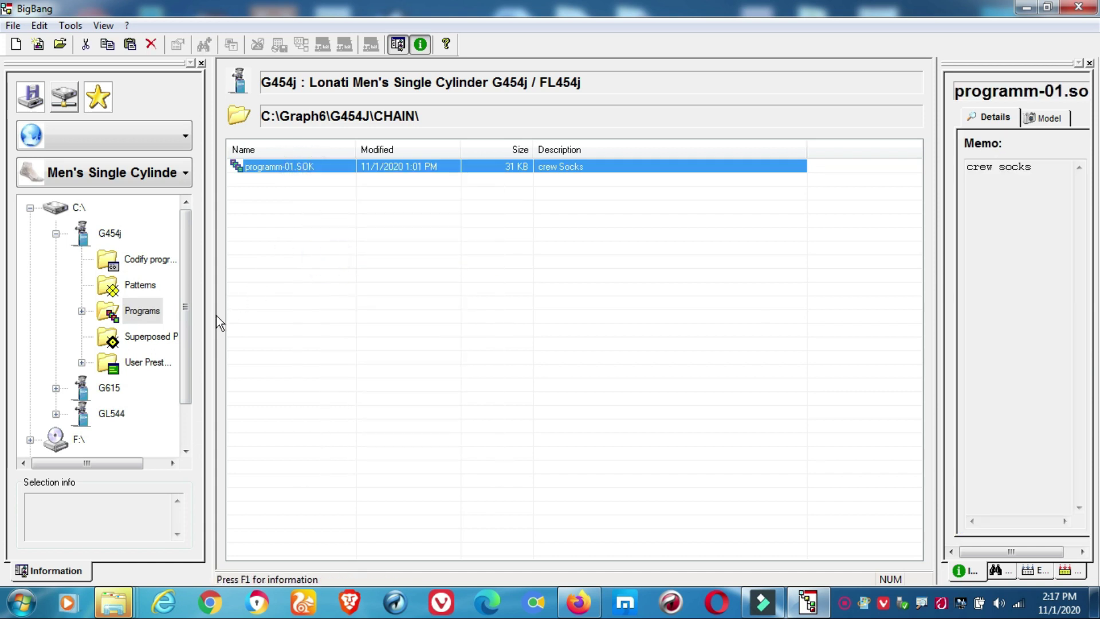
# Step: Paste the copied program as a full copy into the G454j Programs folder on drive G:\
pyautogui.moveTo(187, 341); pyautogui.dragTo(194, 376)
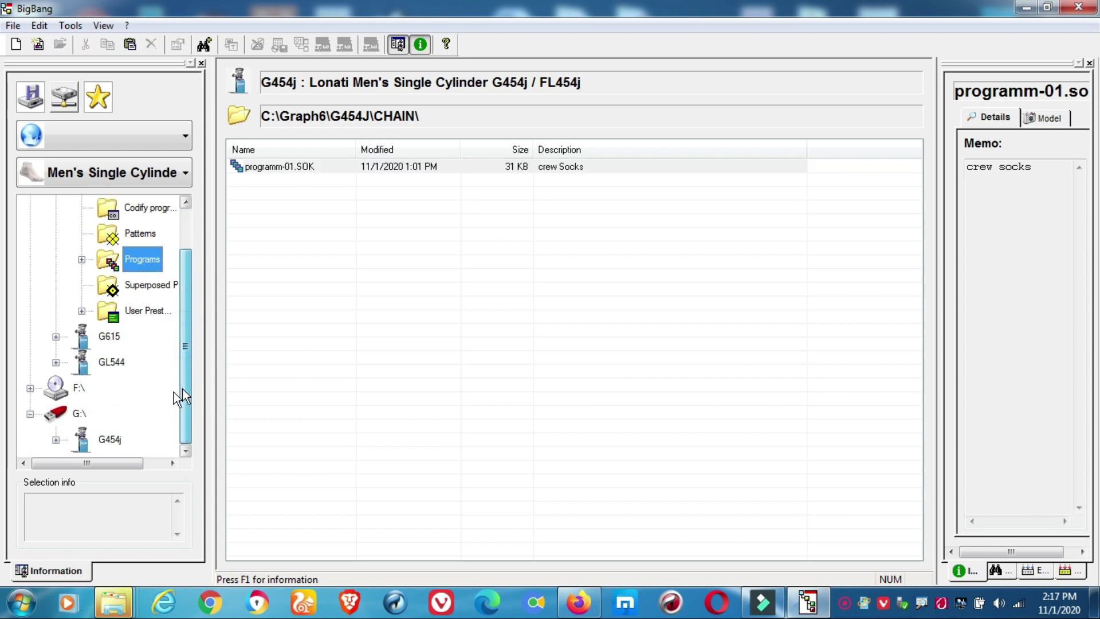
pyautogui.click(56, 440)
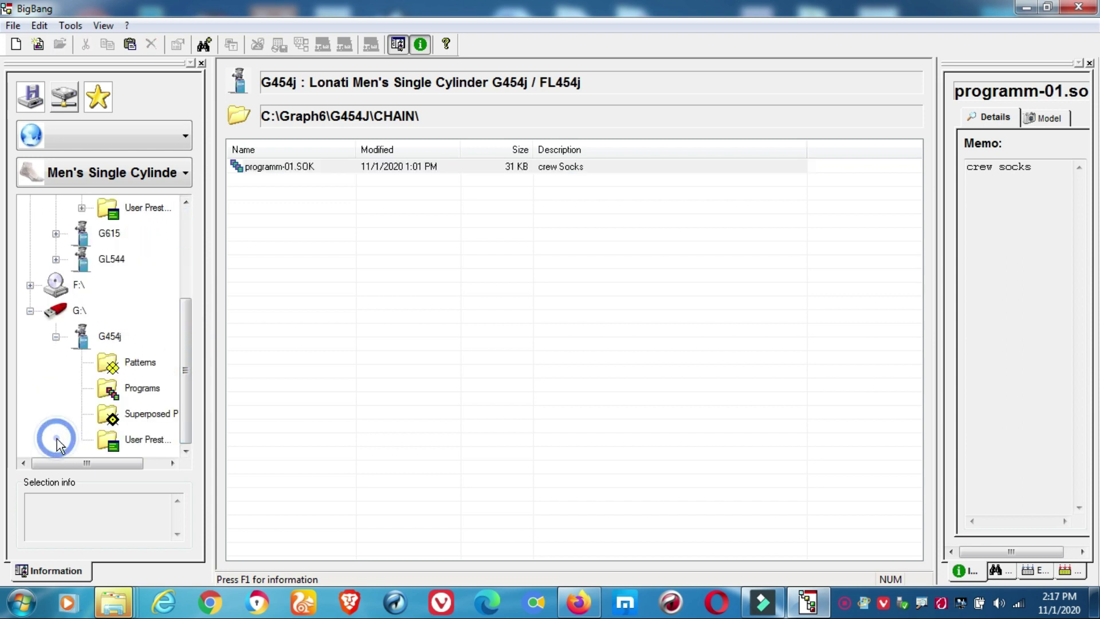
pyautogui.click(112, 394)
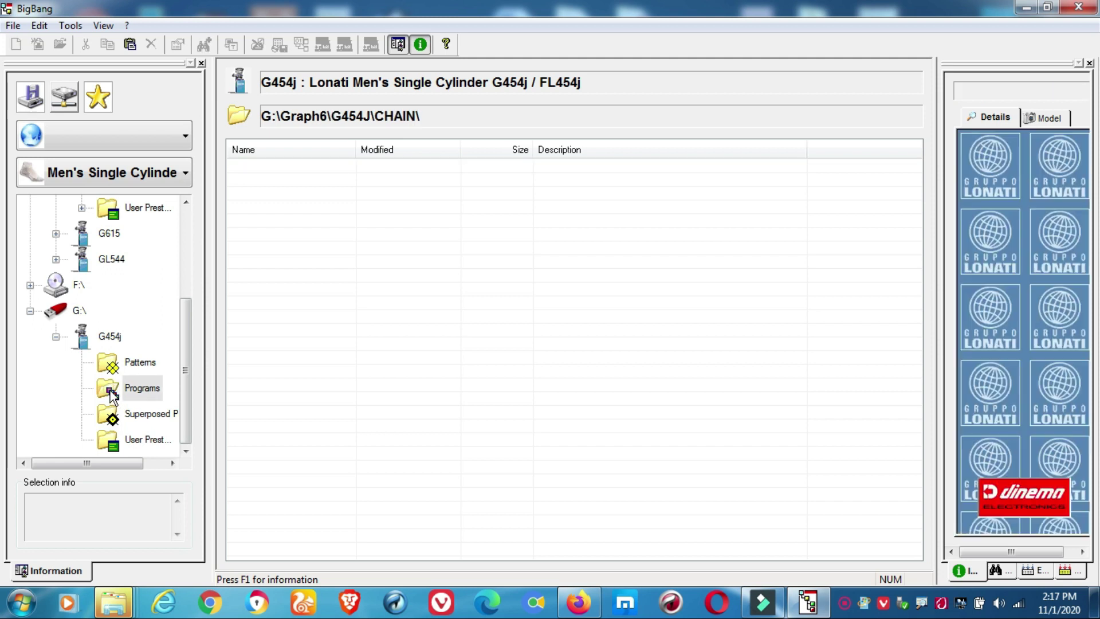
pyautogui.rightClick(273, 229)
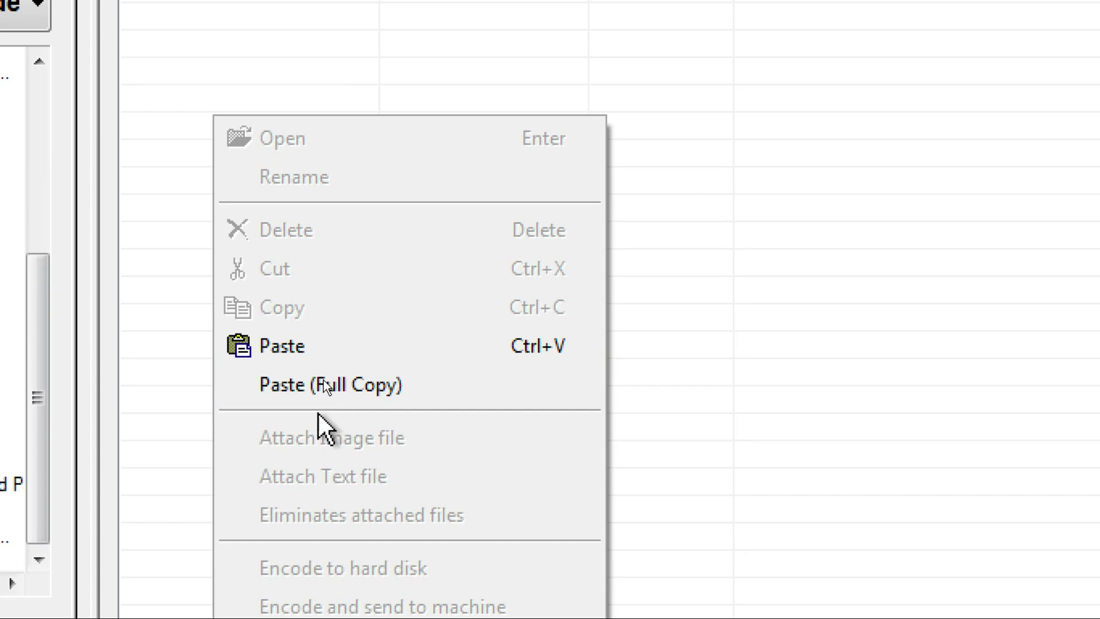
pyautogui.click(378, 382)
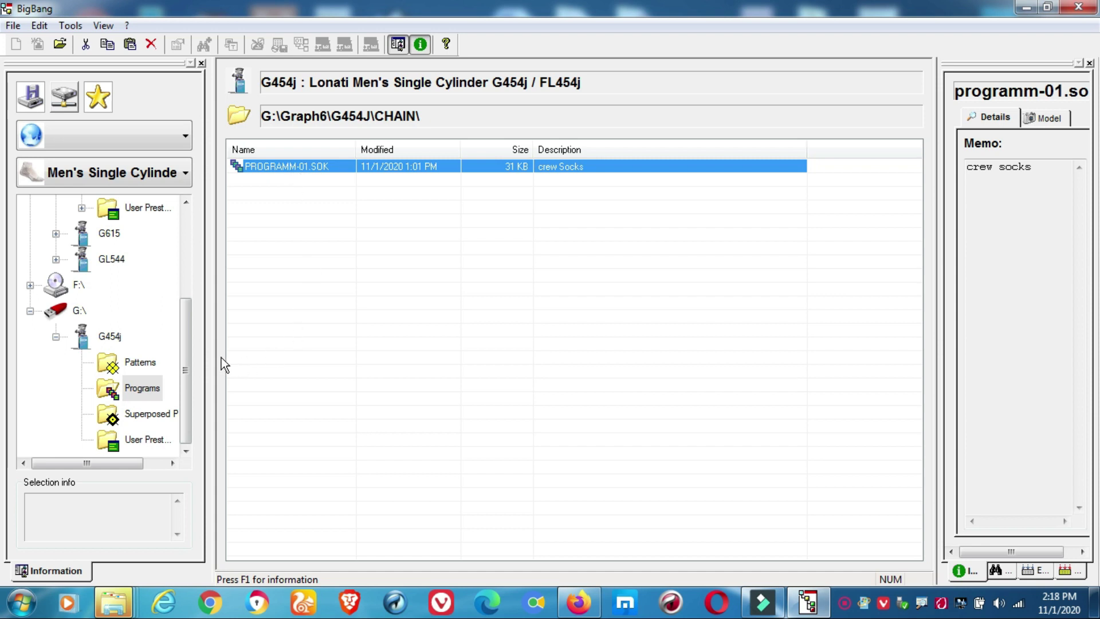
# Step: Duplicate programm-01.SOK within the G454j Programs folder on drive C:\
pyautogui.moveTo(188, 377); pyautogui.dragTo(182, 263)
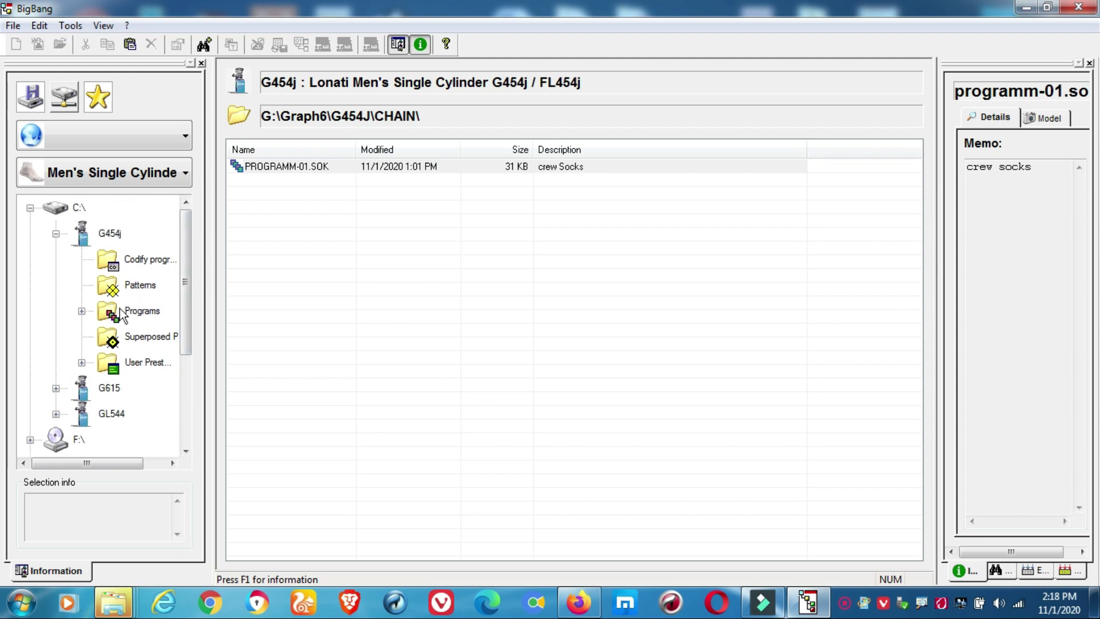
pyautogui.click(81, 311)
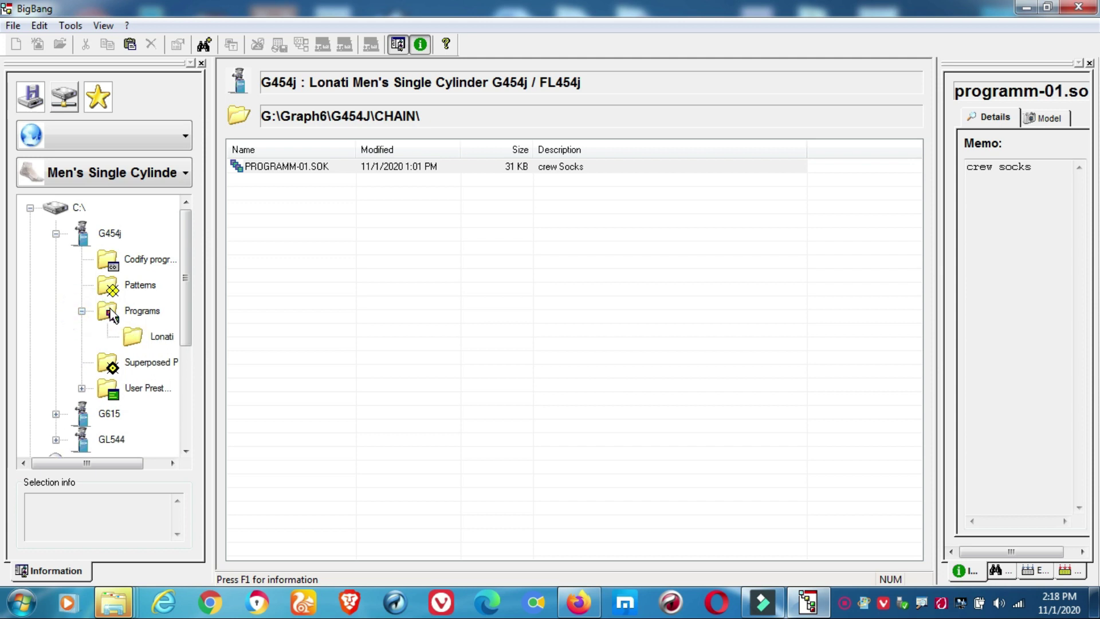
pyautogui.click(273, 169)
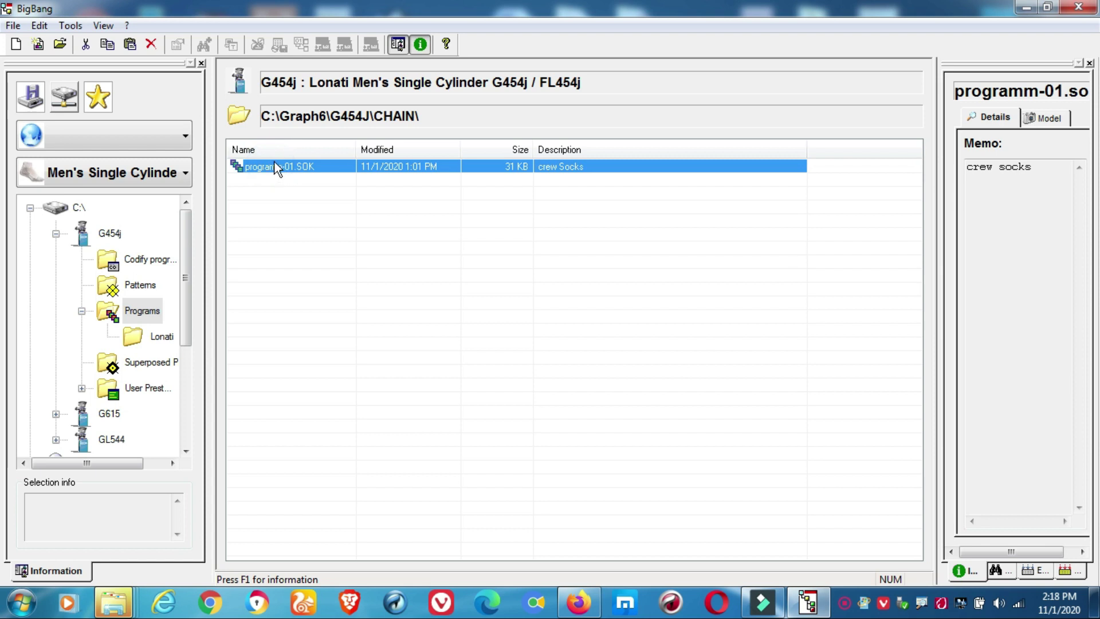
pyautogui.rightClick(277, 169)
pyautogui.click(319, 256)
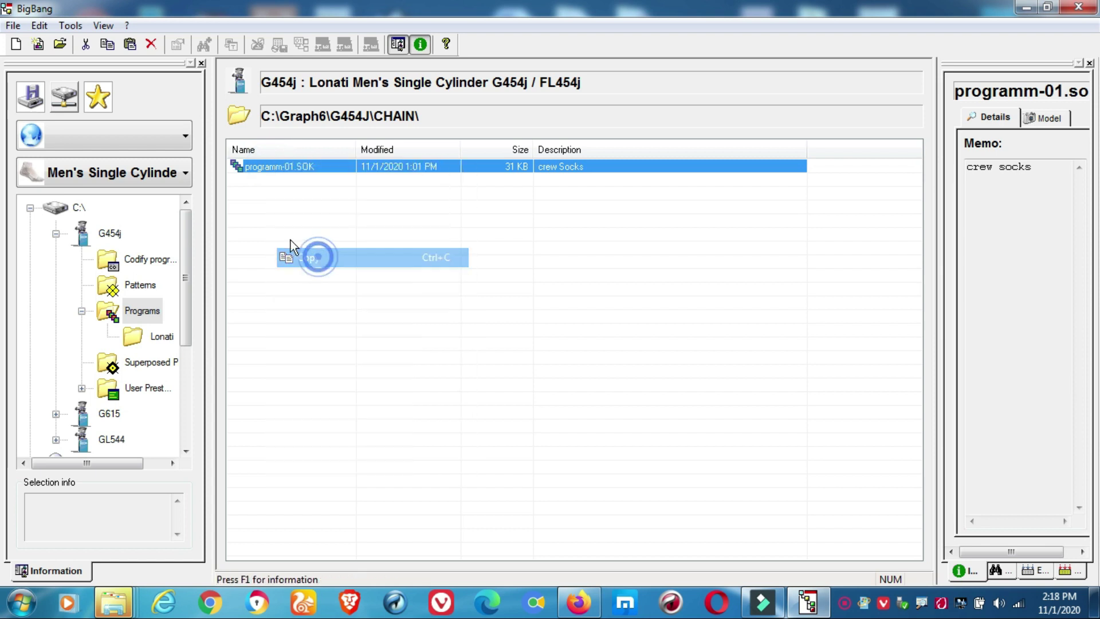
pyautogui.rightClick(263, 211)
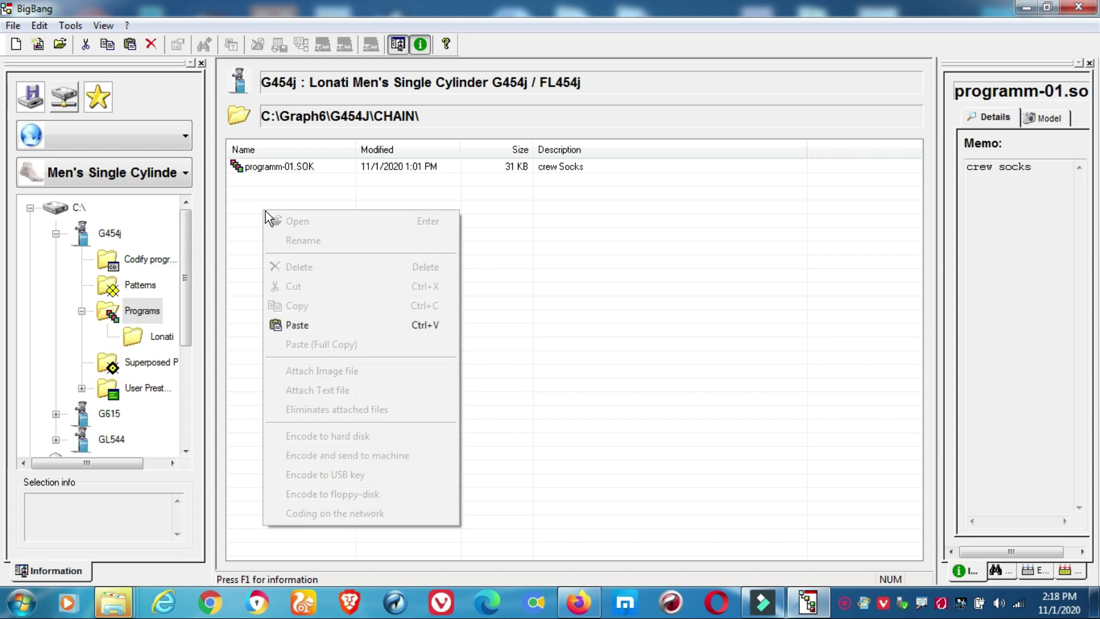
pyautogui.click(312, 321)
# Step: Rename the duplicated program file as programm-02
pyautogui.click(322, 170)
pyautogui.click(320, 167)
pyautogui.click(322, 167)
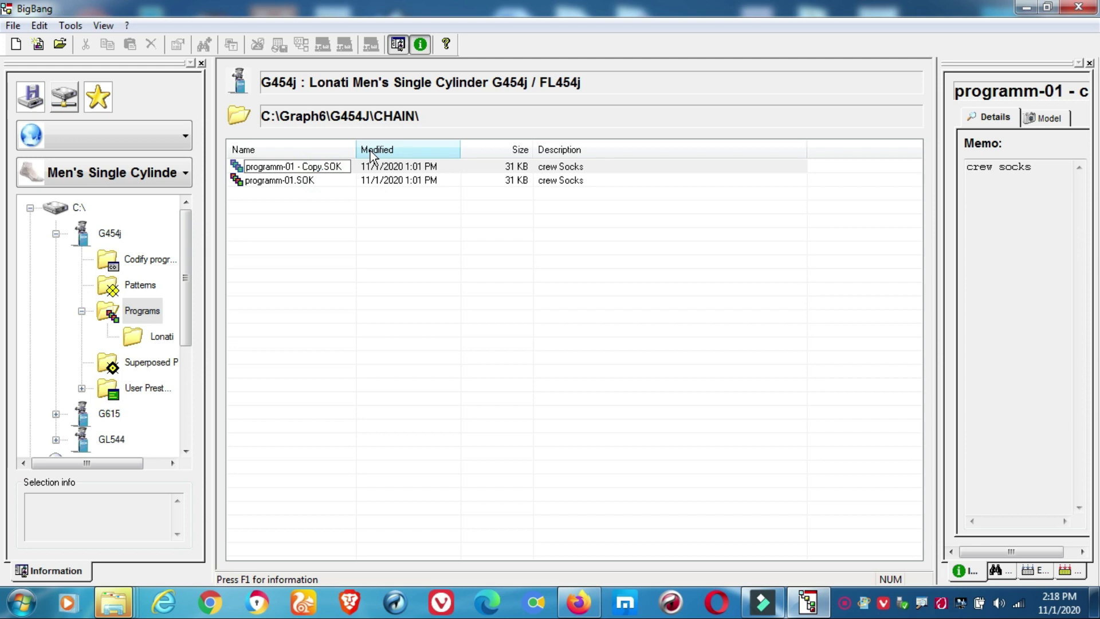
pyautogui.press('BackSpace')
pyautogui.press('BackSpace')
pyautogui.press('BackSpace')
pyautogui.press('BackSpace')
pyautogui.press('BackSpace')
pyautogui.press('BackSpace')
pyautogui.press('BackSpace')
pyautogui.press('BackSpace')
pyautogui.press('BackSpace')
pyautogui.write('.')
pyautogui.write('2')
pyautogui.press('Return')
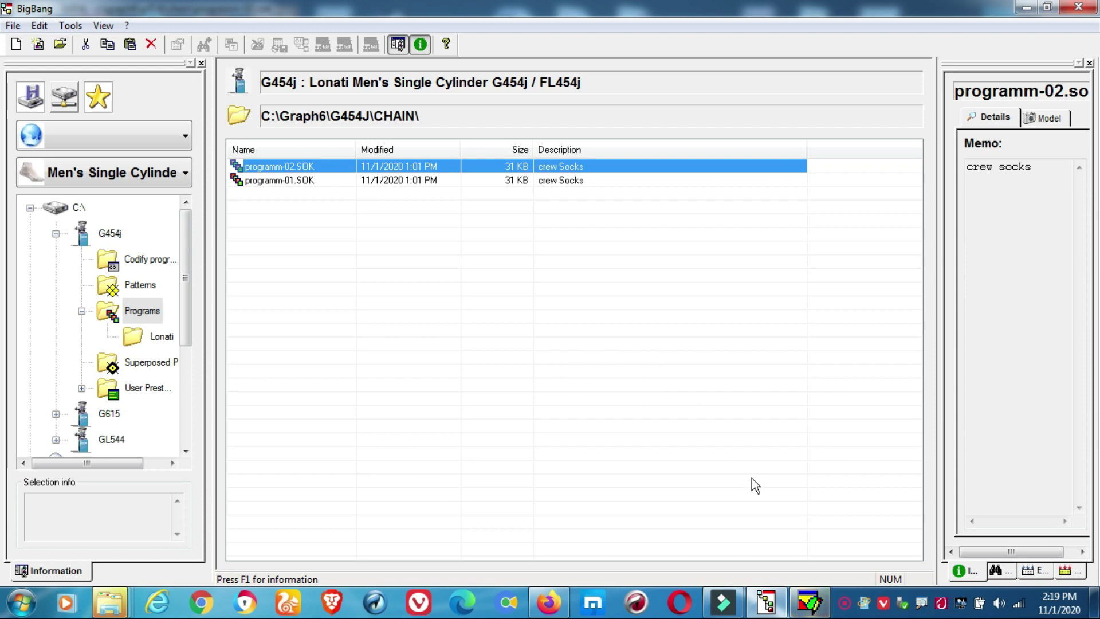
# Step: Switch to QuasarL, maximize the programm-02.SOK window and look through its steps for the finger commands
pyautogui.click(809, 606)
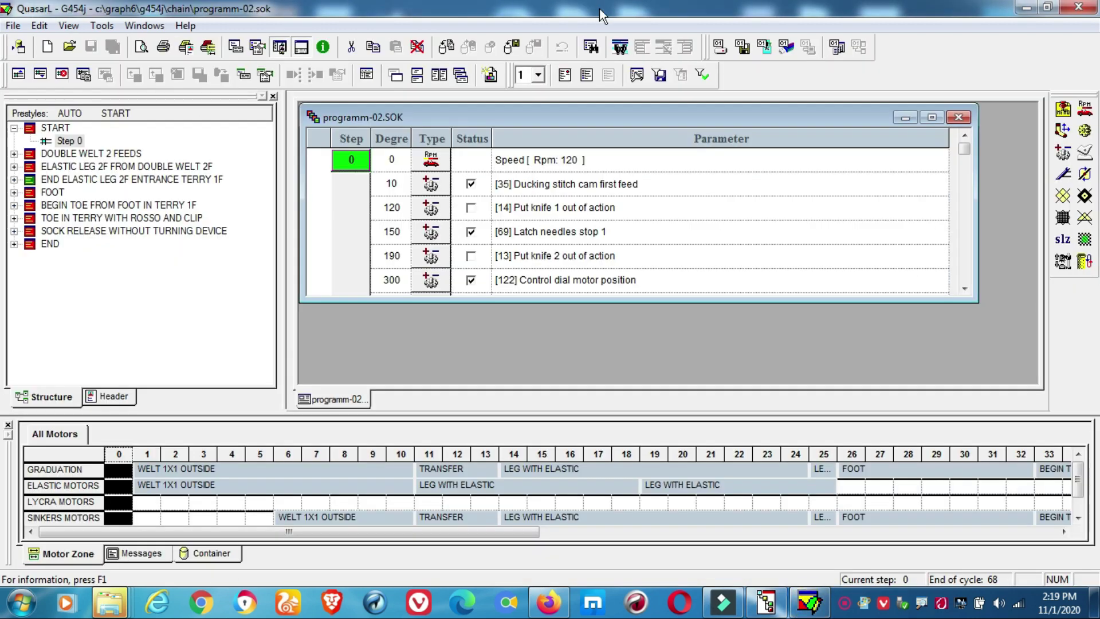
pyautogui.doubleClick(633, 124)
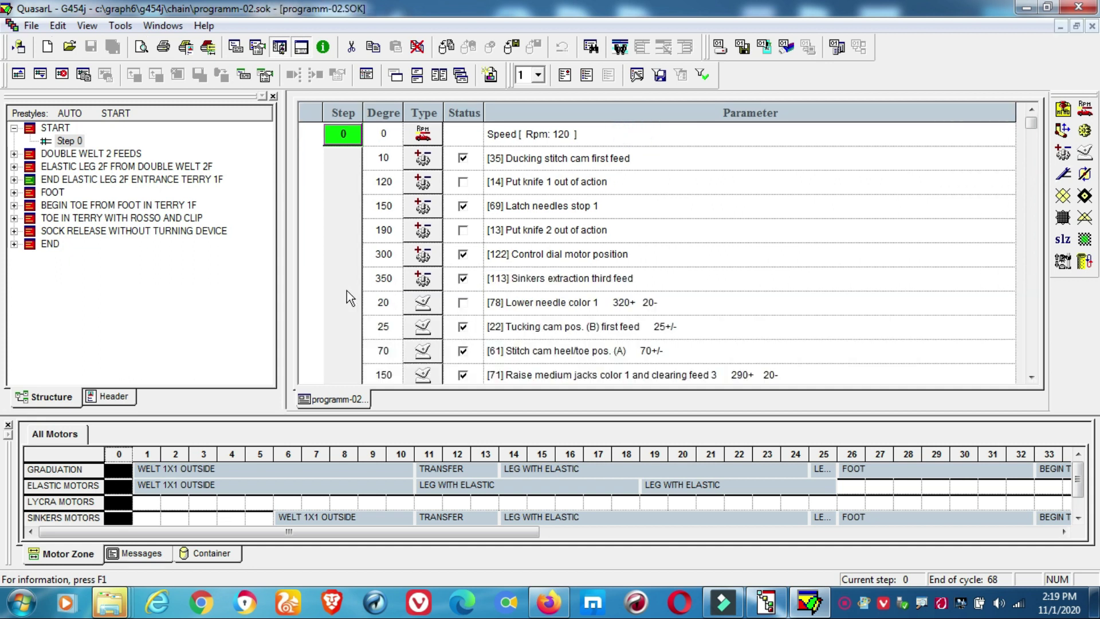
pyautogui.scroll(-4, 344, 284)
pyautogui.scroll(-4, 344, 280)
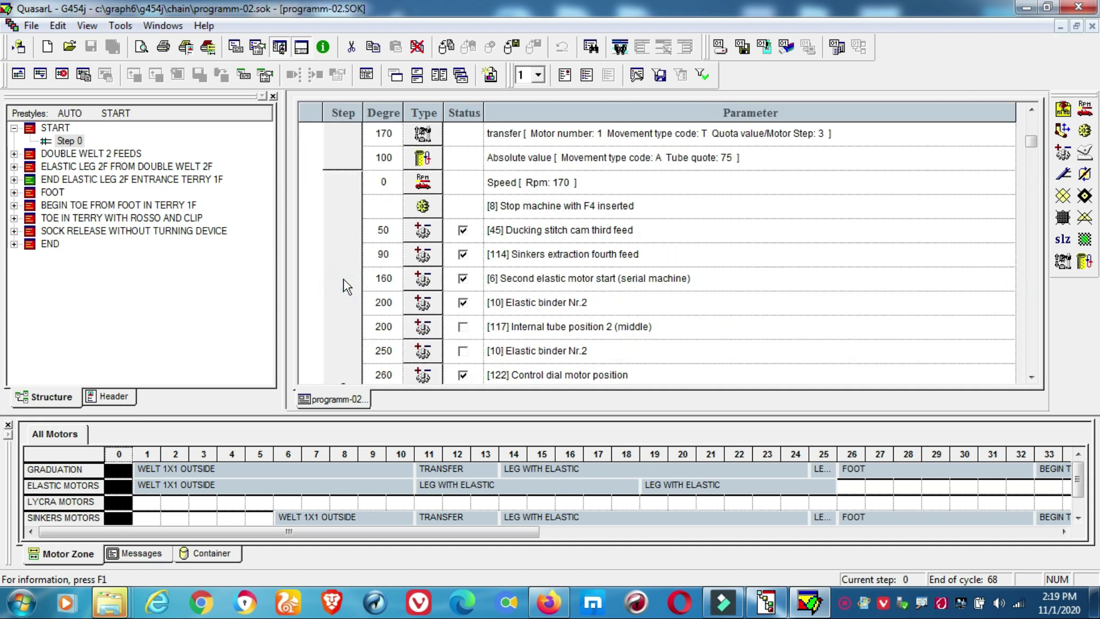
pyautogui.scroll(-6, 343, 279)
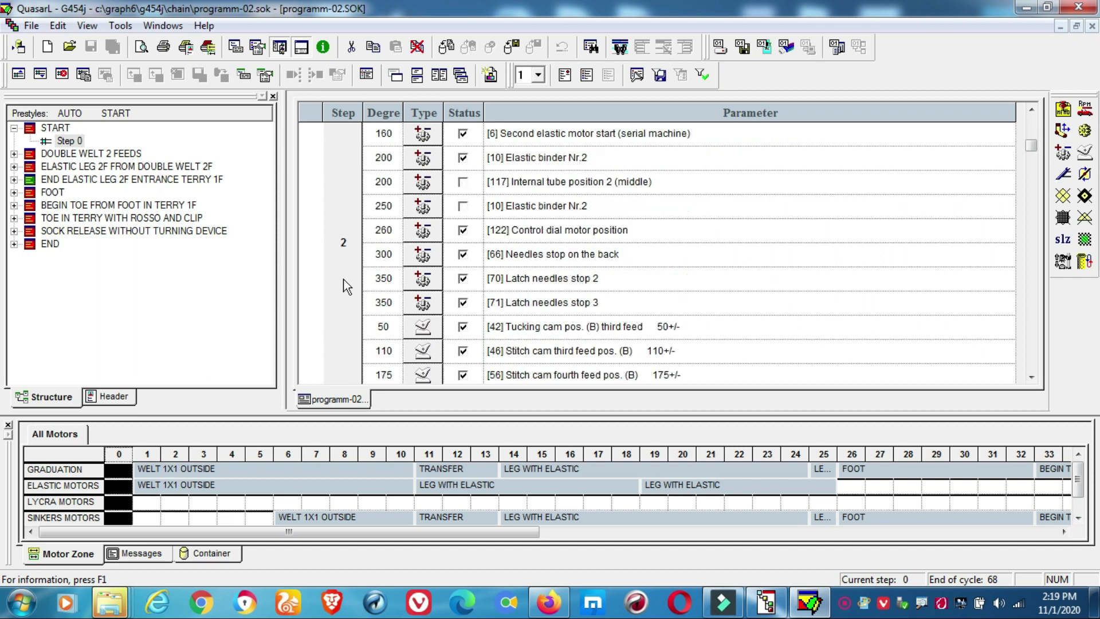
pyautogui.scroll(2, 345, 285)
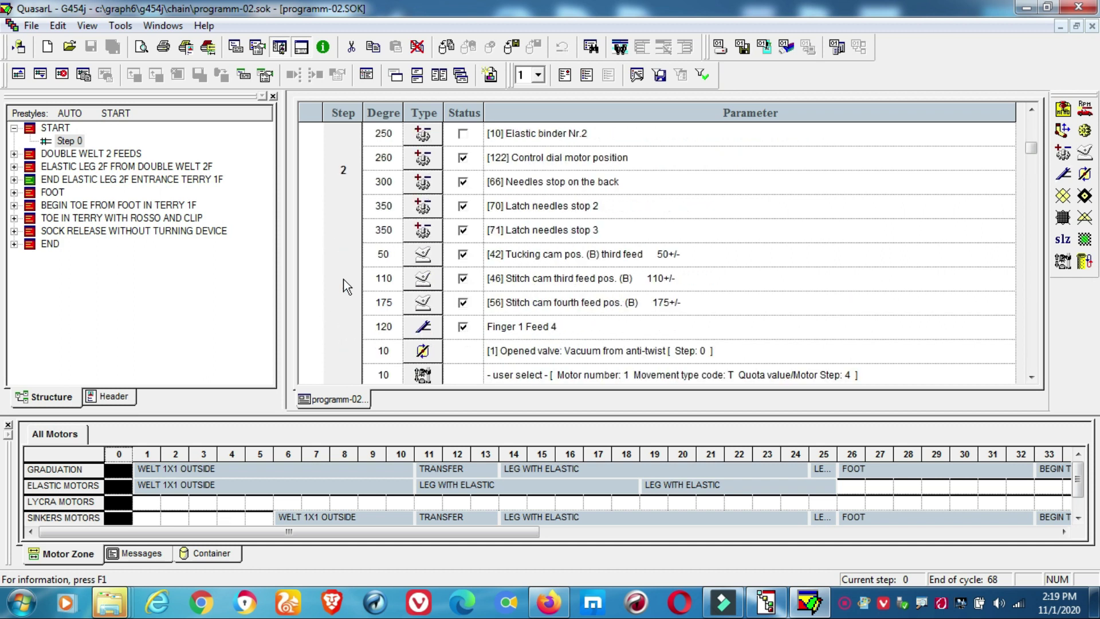
pyautogui.scroll(-10, 342, 280)
pyautogui.scroll(2, 343, 280)
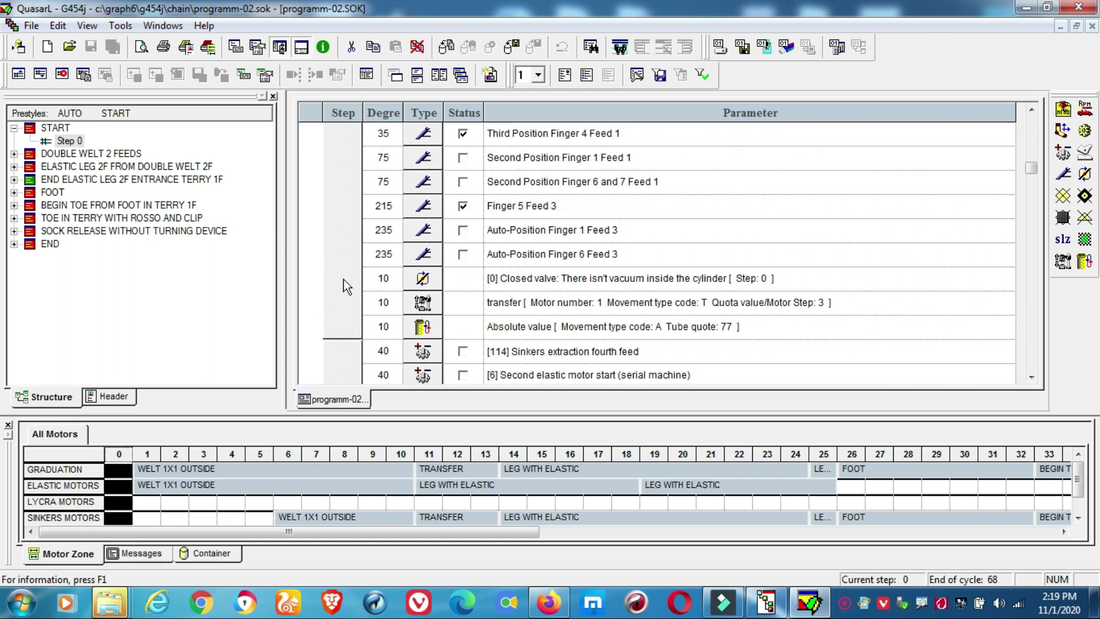
pyautogui.scroll(-6, 343, 280)
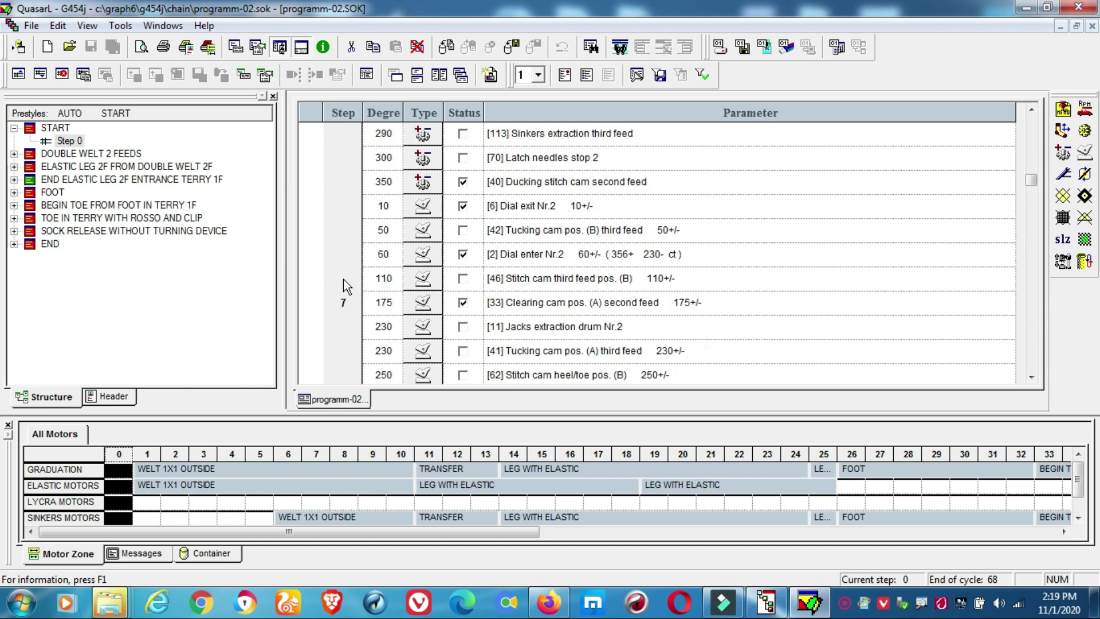
pyautogui.scroll(-15, 343, 279)
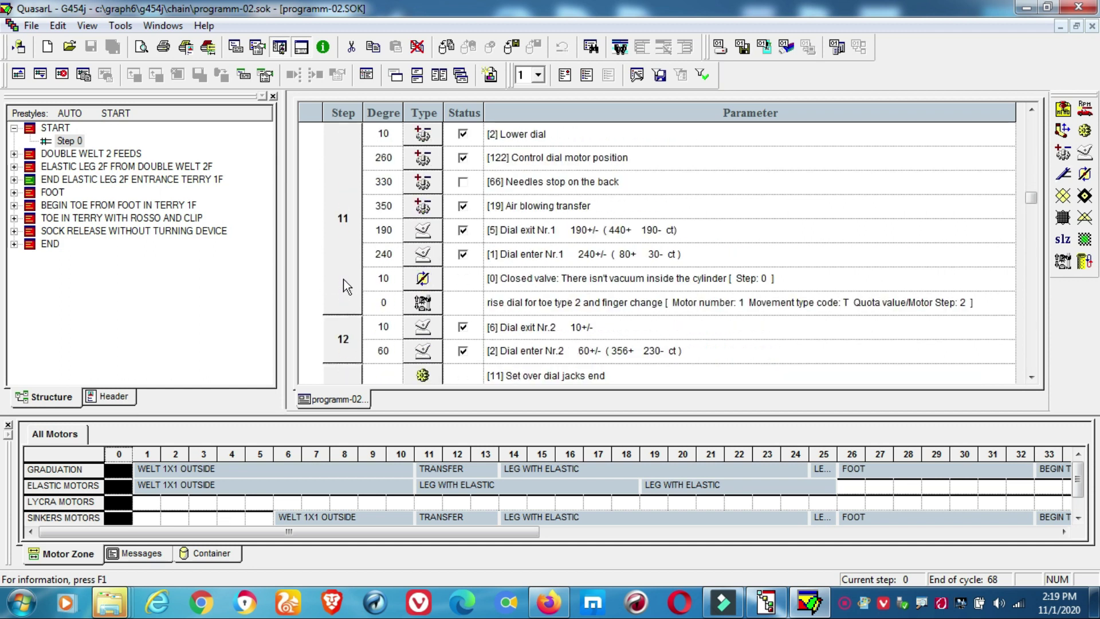
pyautogui.scroll(-5, 343, 280)
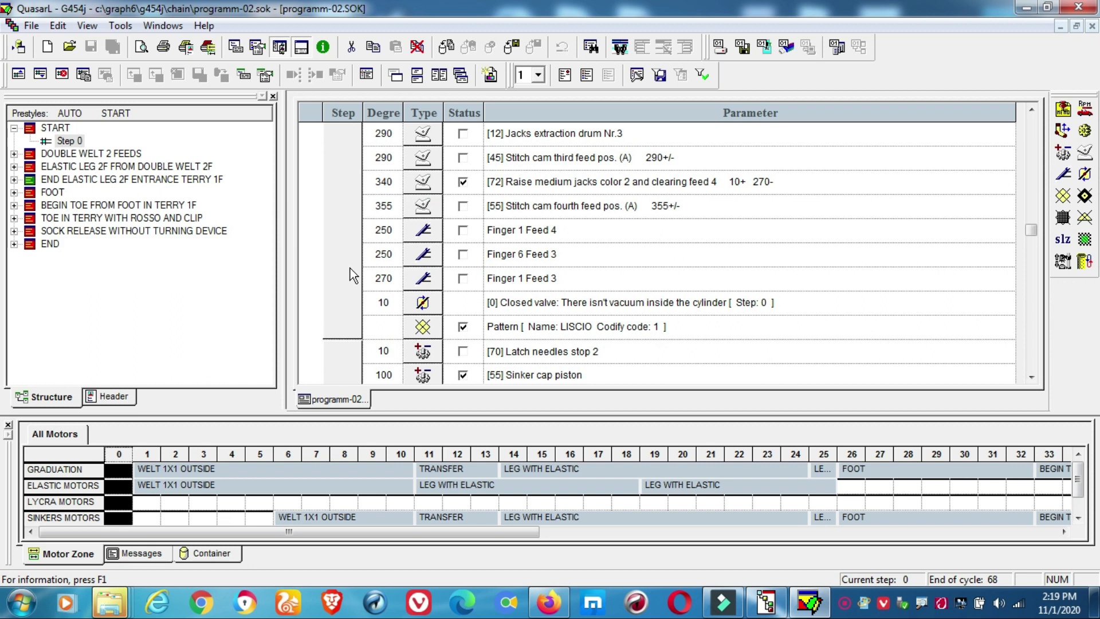
pyautogui.scroll(-1, 355, 275)
pyautogui.scroll(-5, 356, 275)
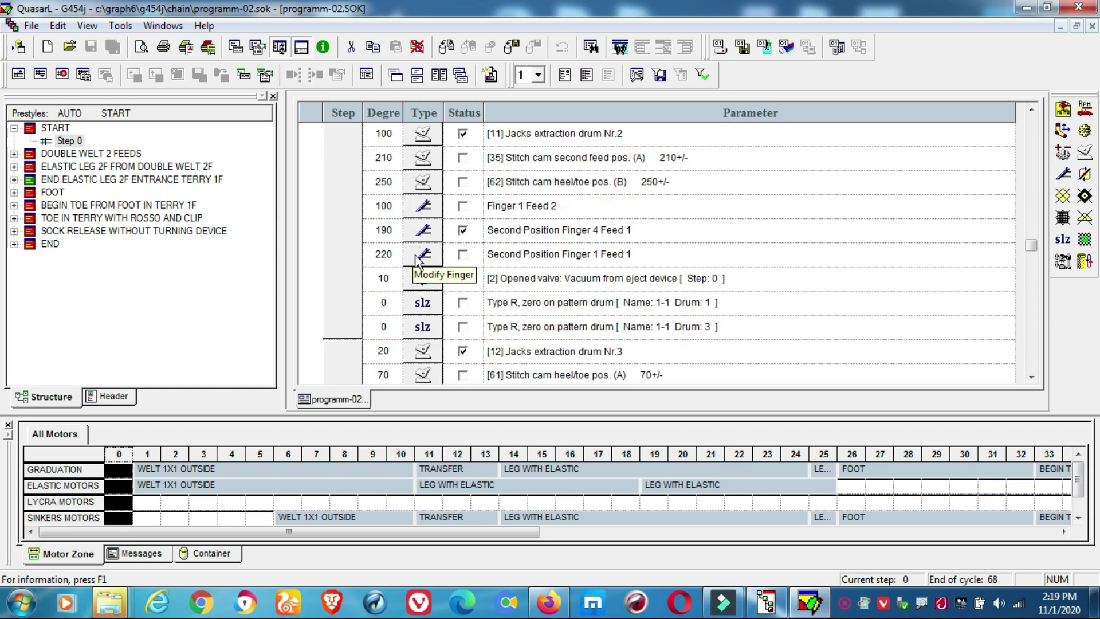
# Step: Change the Second Position Finger 1 Feed 1 command at 220 degrees in step 21 to Finger 1 Feed 1
pyautogui.click(422, 232)
pyautogui.click(429, 253)
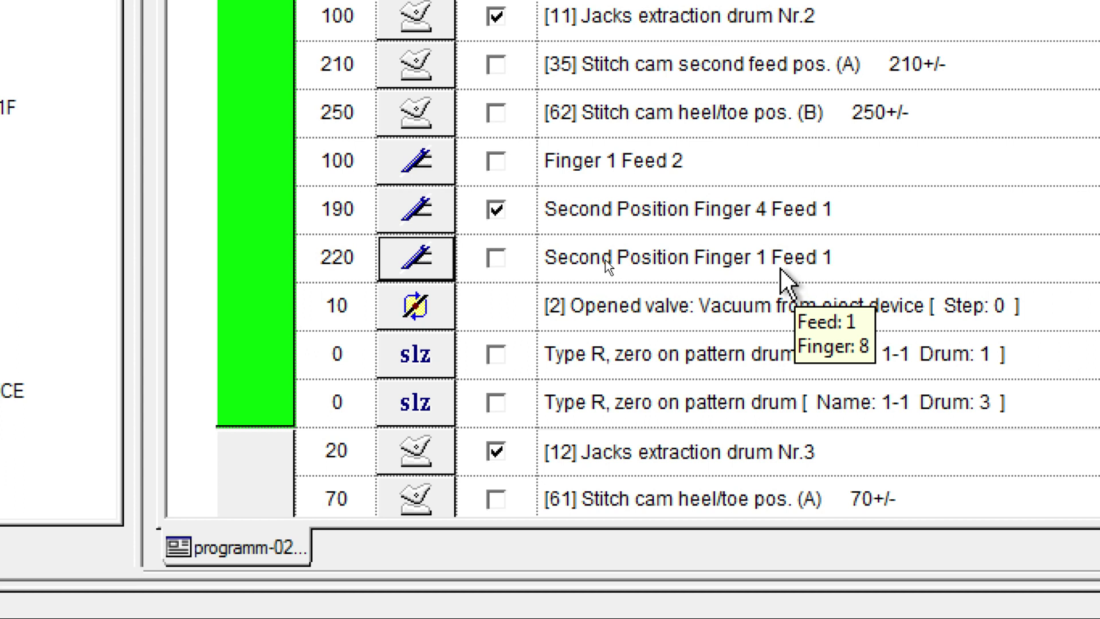
pyautogui.click(416, 258)
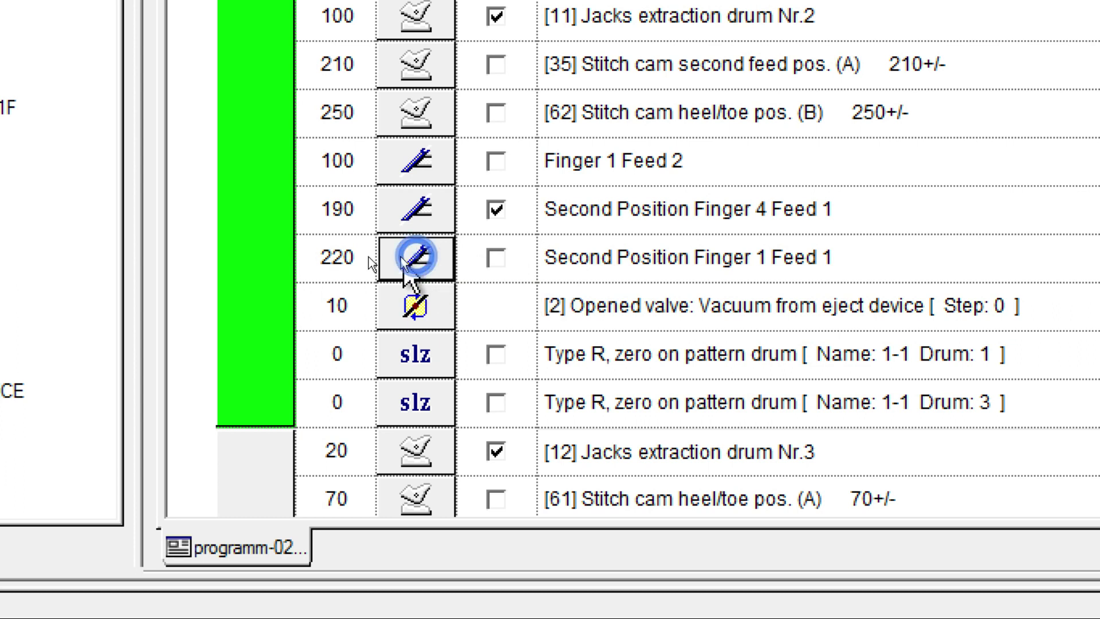
pyautogui.click(305, 247)
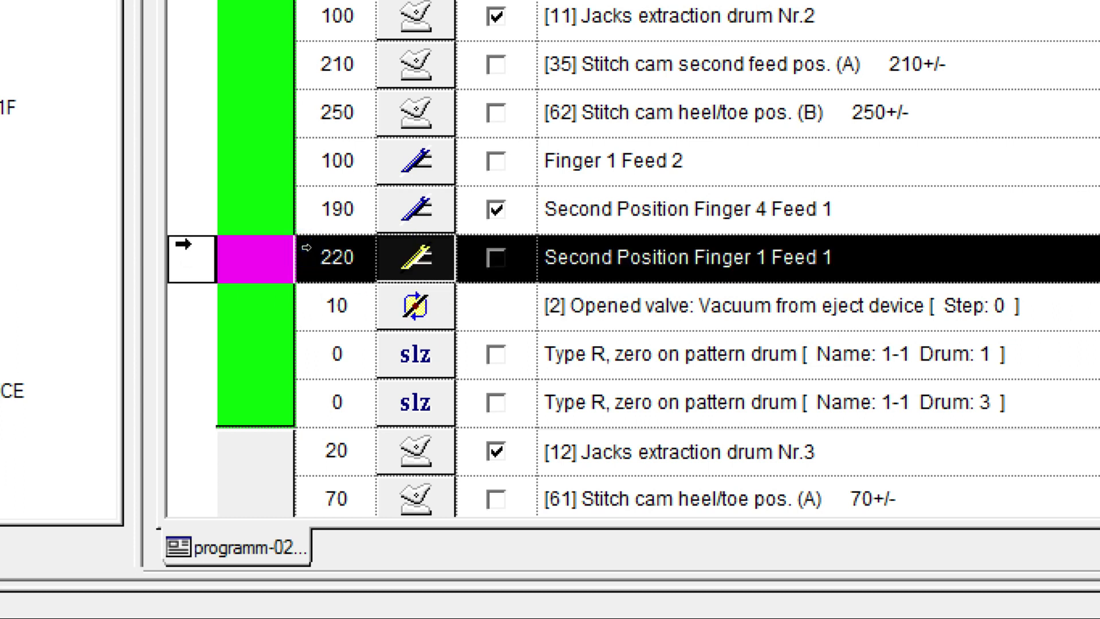
pyautogui.click(428, 267)
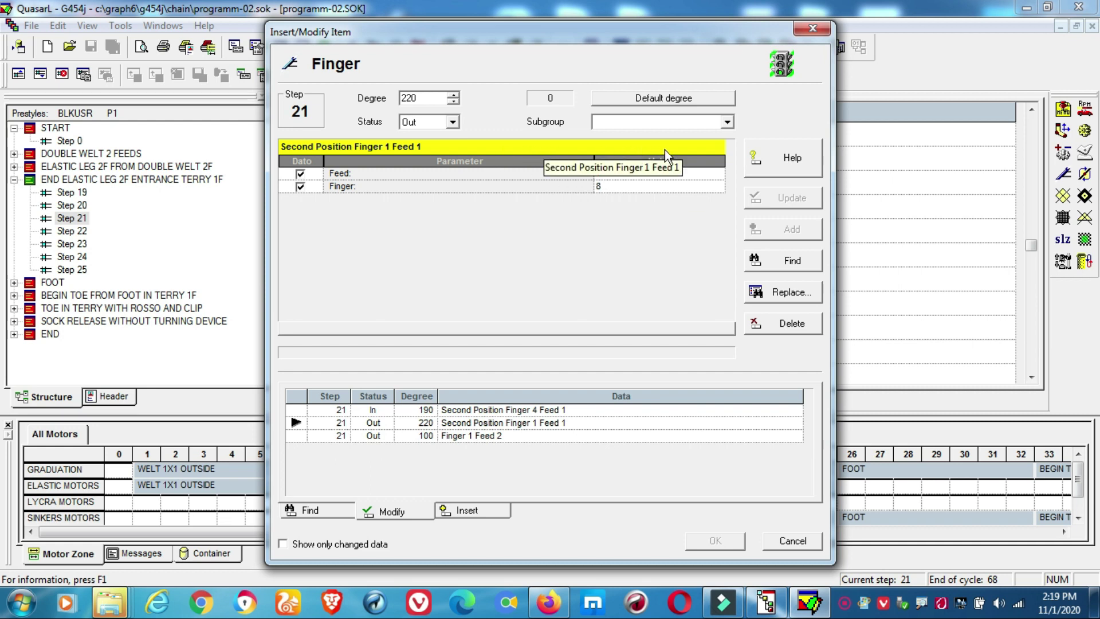
pyautogui.click(716, 146)
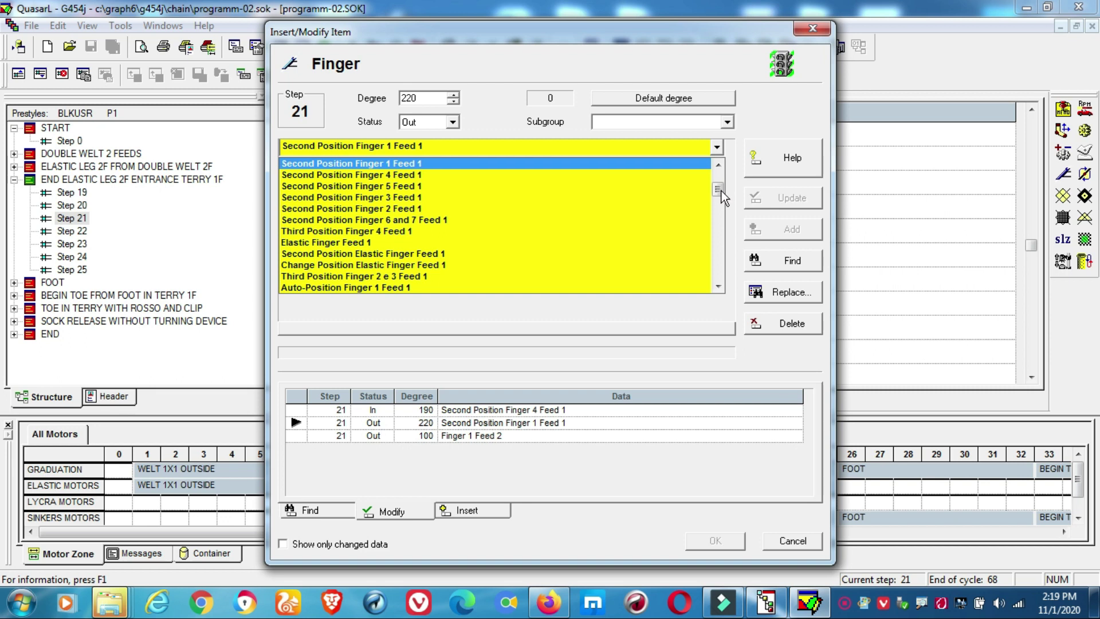
pyautogui.moveTo(721, 190); pyautogui.dragTo(717, 178)
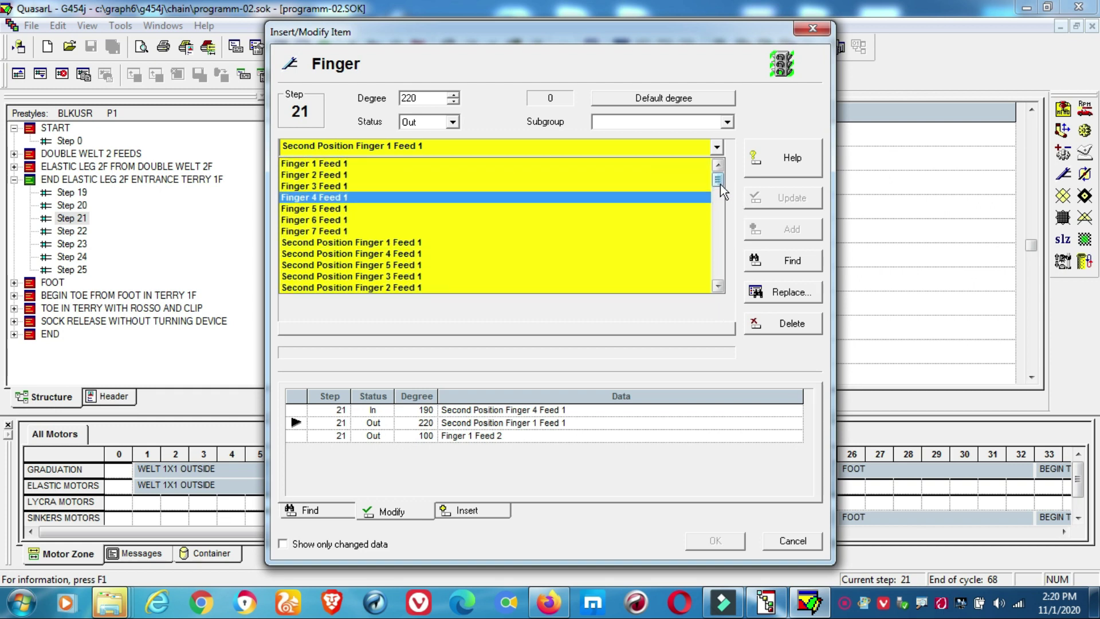
pyautogui.moveTo(718, 183); pyautogui.dragTo(717, 205)
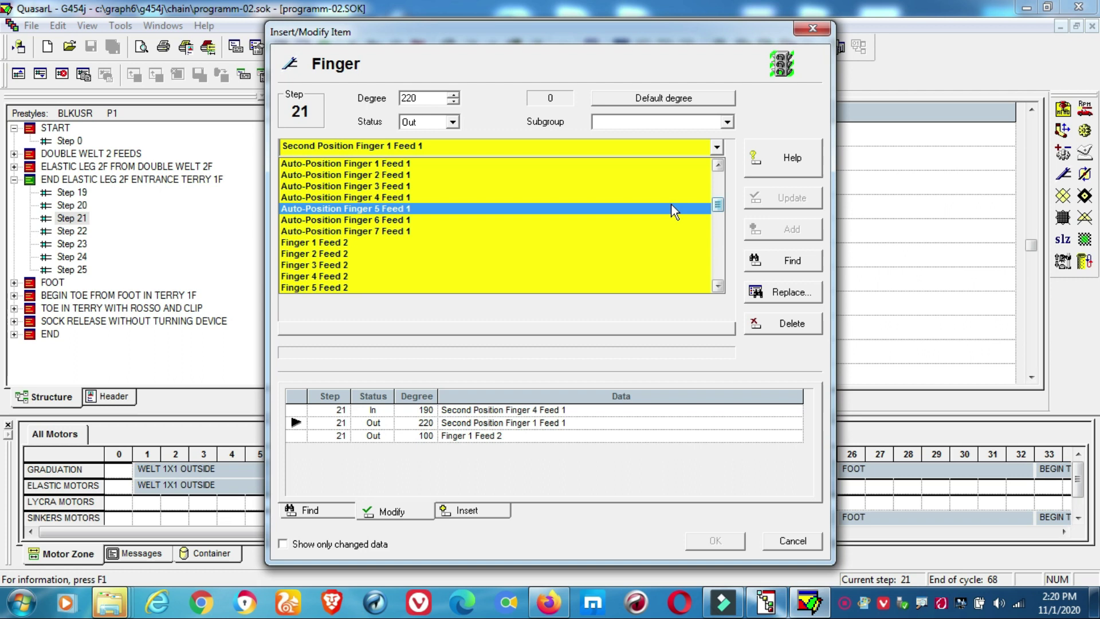
pyautogui.moveTo(718, 207)
pyautogui.mouseDown()
pyautogui.moveTo(721, 225)
pyautogui.moveTo(717, 211)
pyautogui.mouseUp()
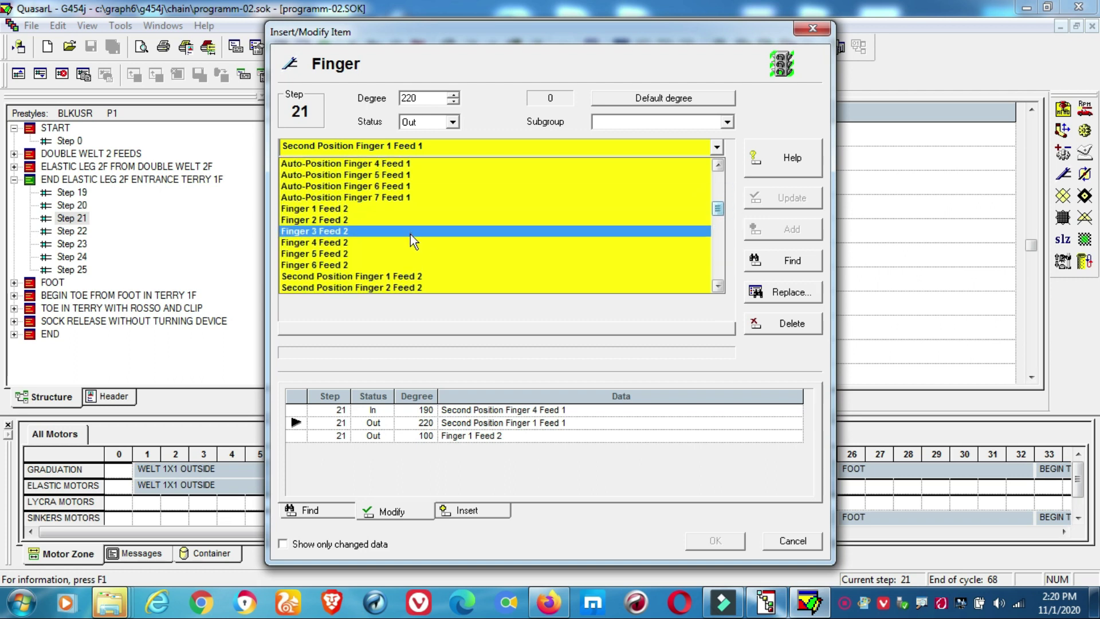
pyautogui.moveTo(717, 211); pyautogui.dragTo(717, 226)
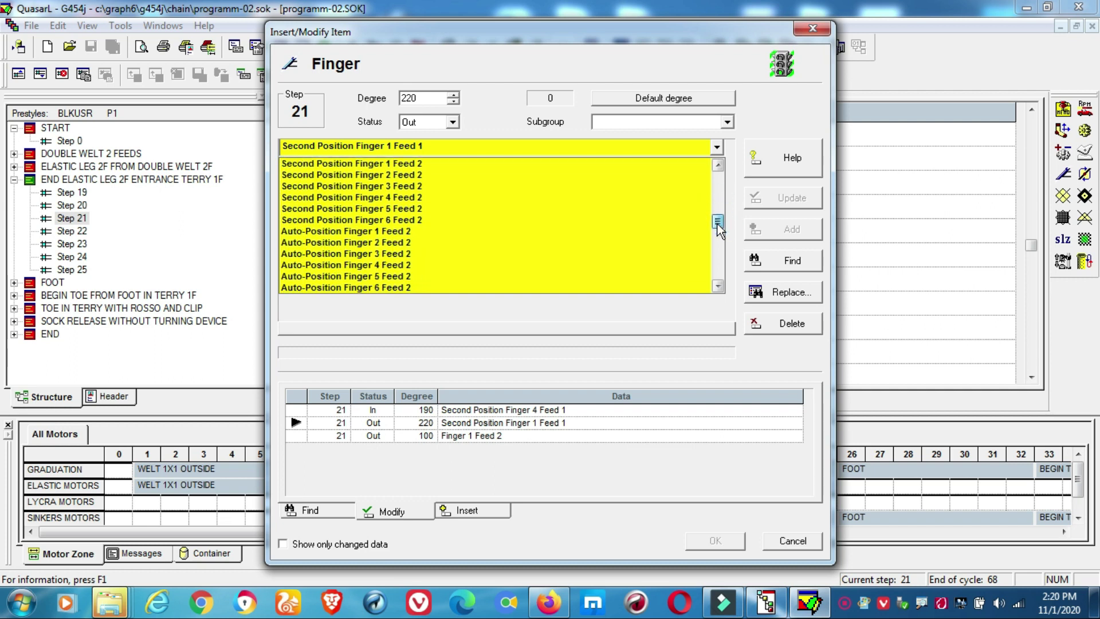
pyautogui.moveTo(717, 225); pyautogui.dragTo(716, 166)
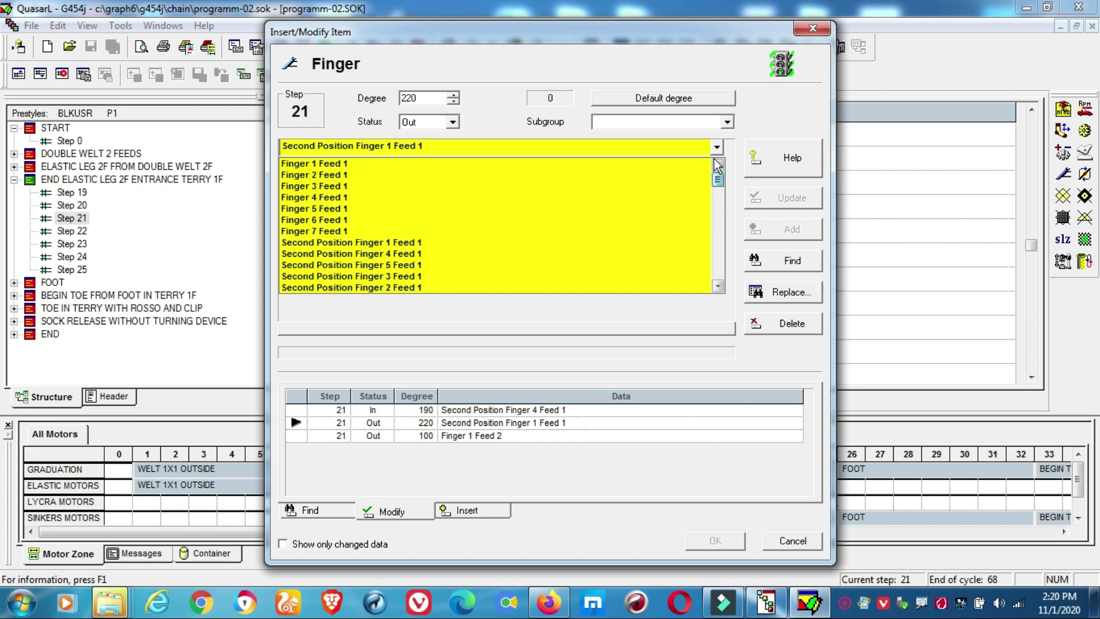
pyautogui.click(345, 163)
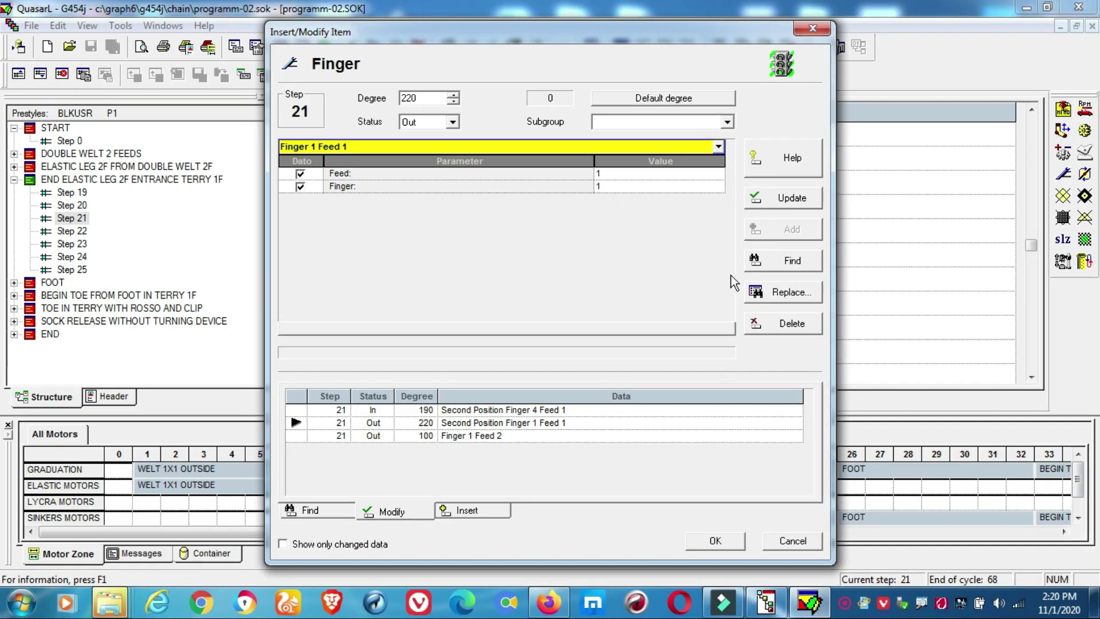
pyautogui.click(793, 199)
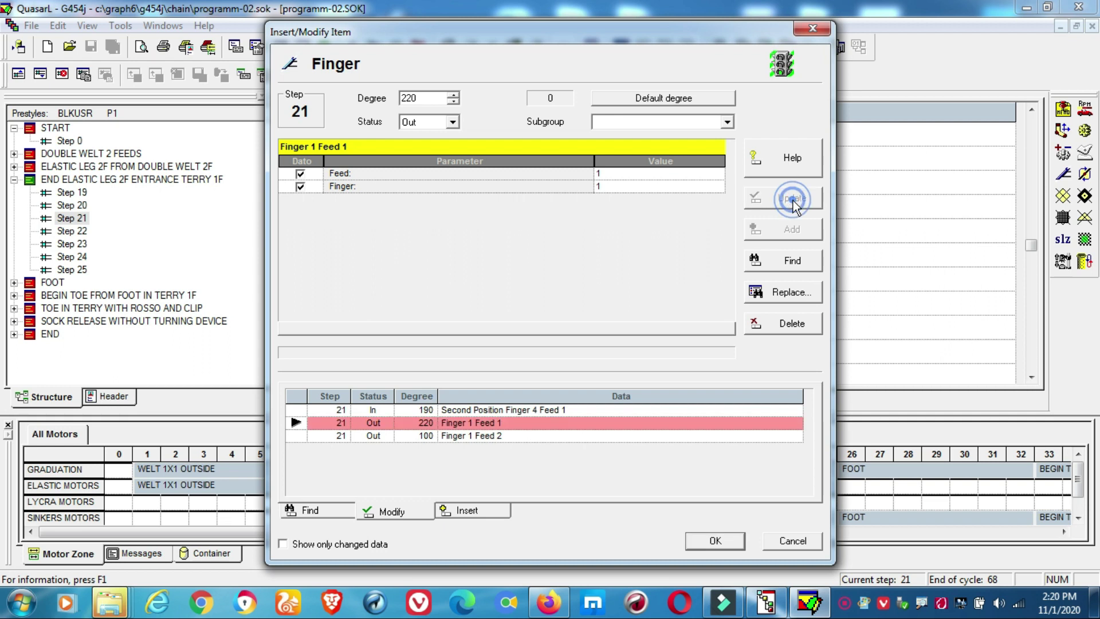
pyautogui.click(725, 539)
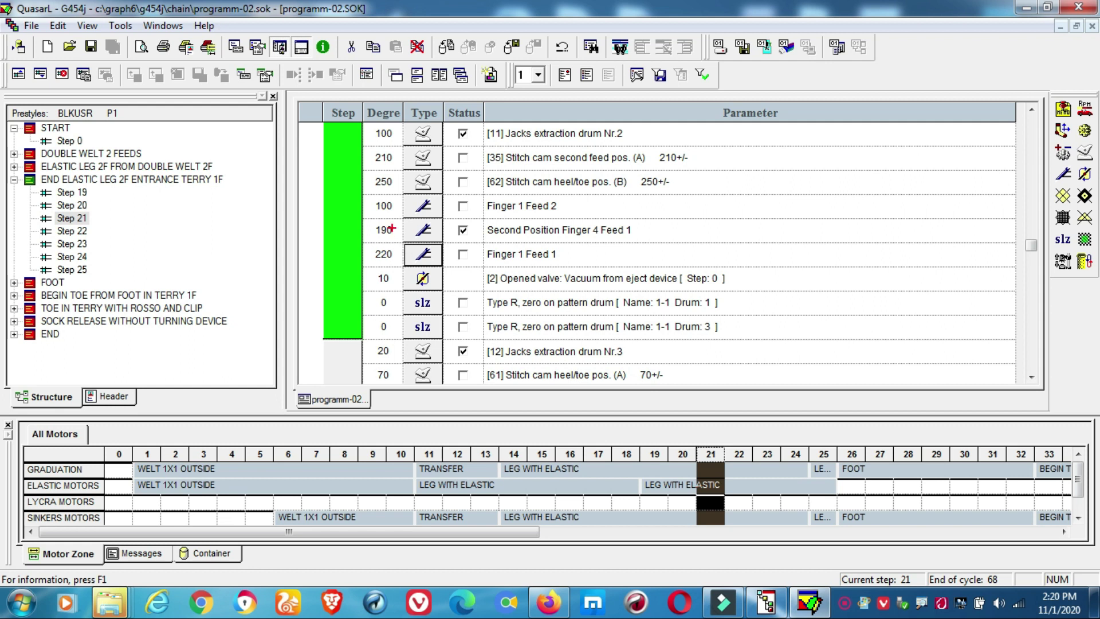
pyautogui.moveTo(374, 236)
pyautogui.mouseDown()
pyautogui.moveTo(590, 262)
pyautogui.moveTo(457, 276)
pyautogui.moveTo(363, 244)
pyautogui.moveTo(462, 236)
pyautogui.mouseUp()
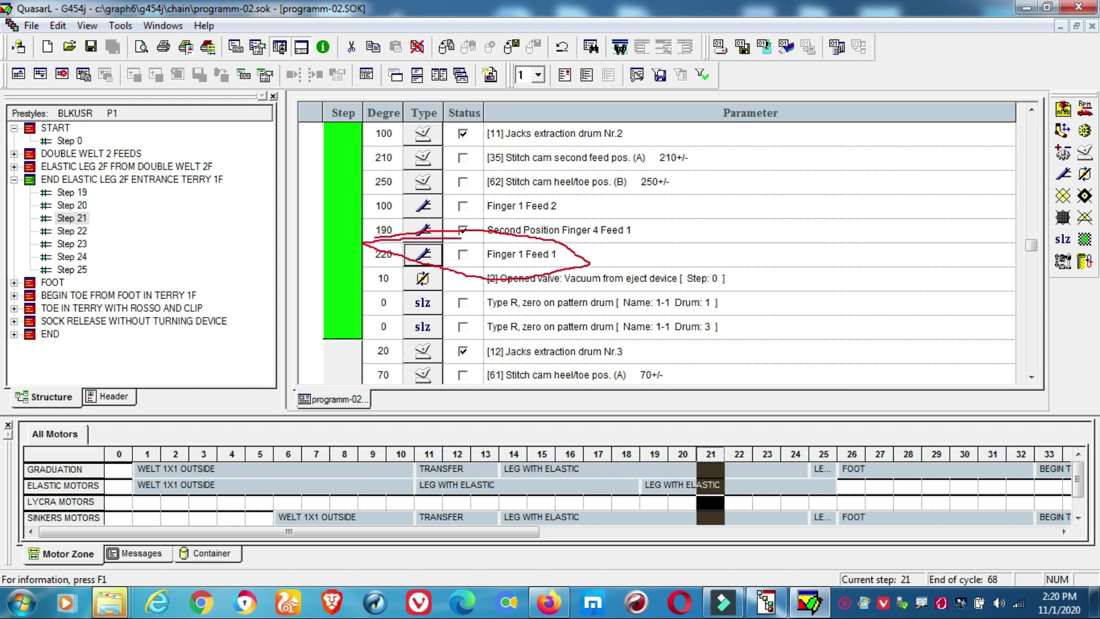
pyautogui.press('Escape')
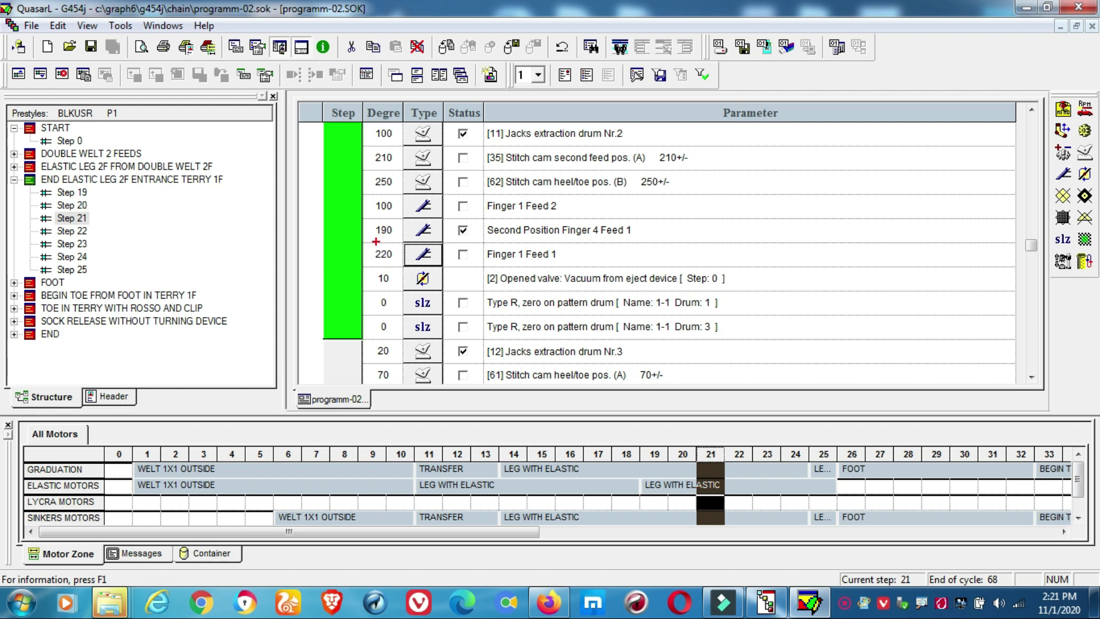
pyautogui.moveTo(375, 241)
pyautogui.mouseDown()
pyautogui.moveTo(602, 270)
pyautogui.moveTo(733, 271)
pyautogui.mouseUp()
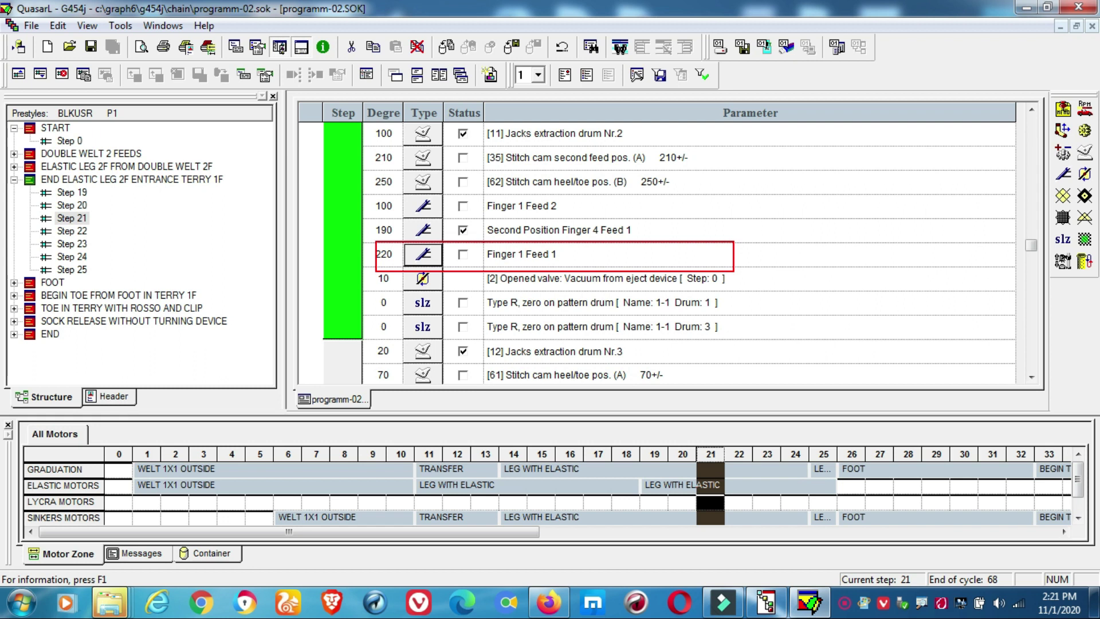
pyautogui.press('Escape')
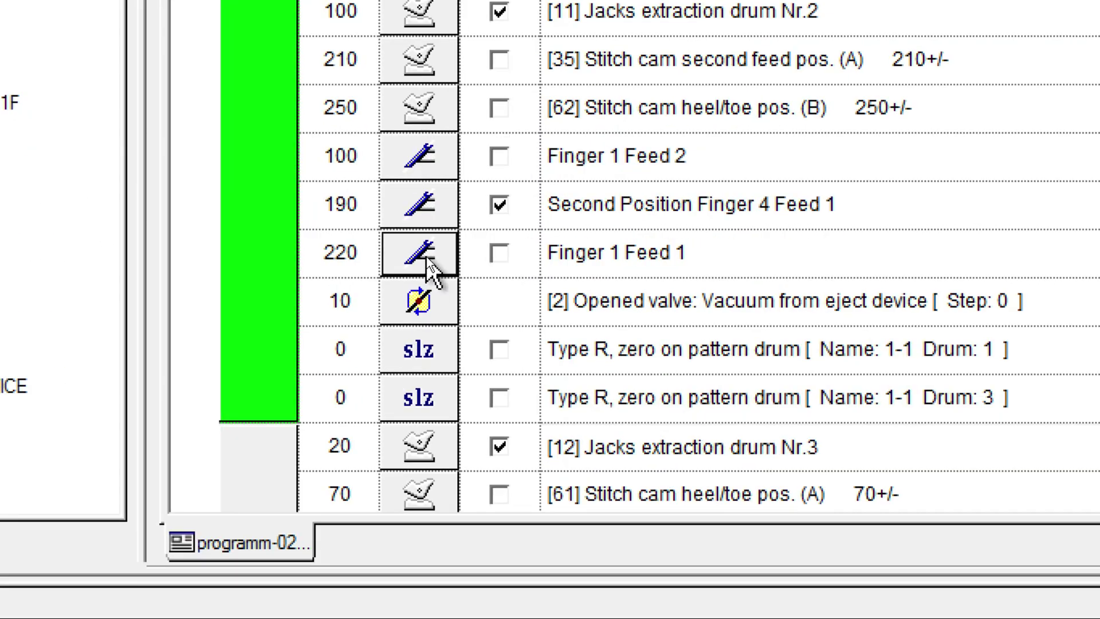
# Step: Set the degree of the Finger 1 Feed 1 command in step 21 to 130
pyautogui.click(353, 247)
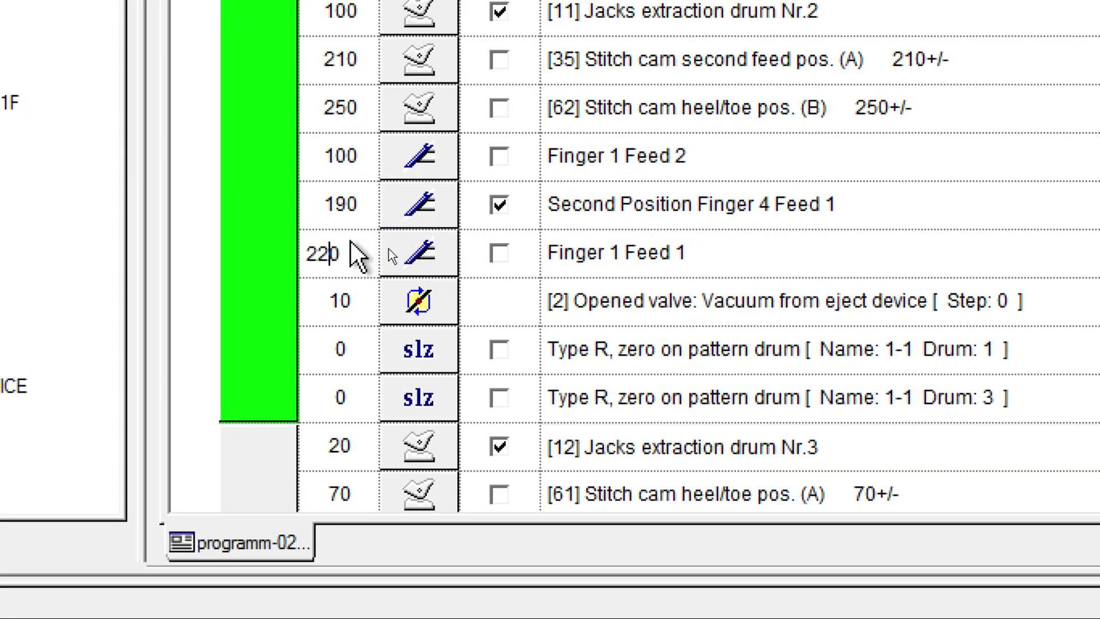
pyautogui.press('Tab')
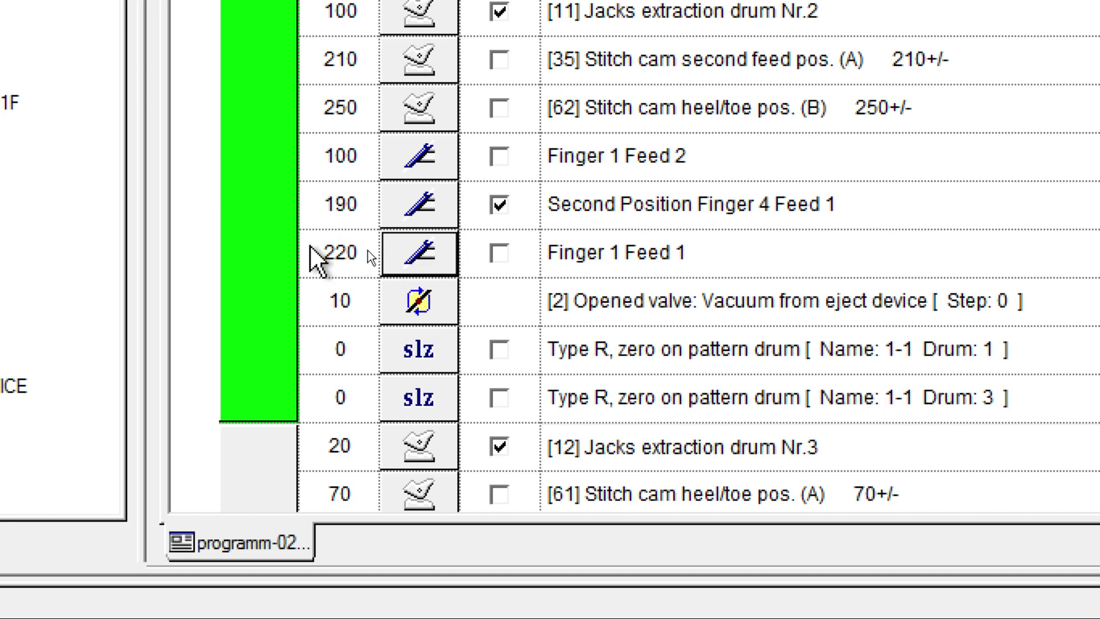
pyautogui.click(341, 252)
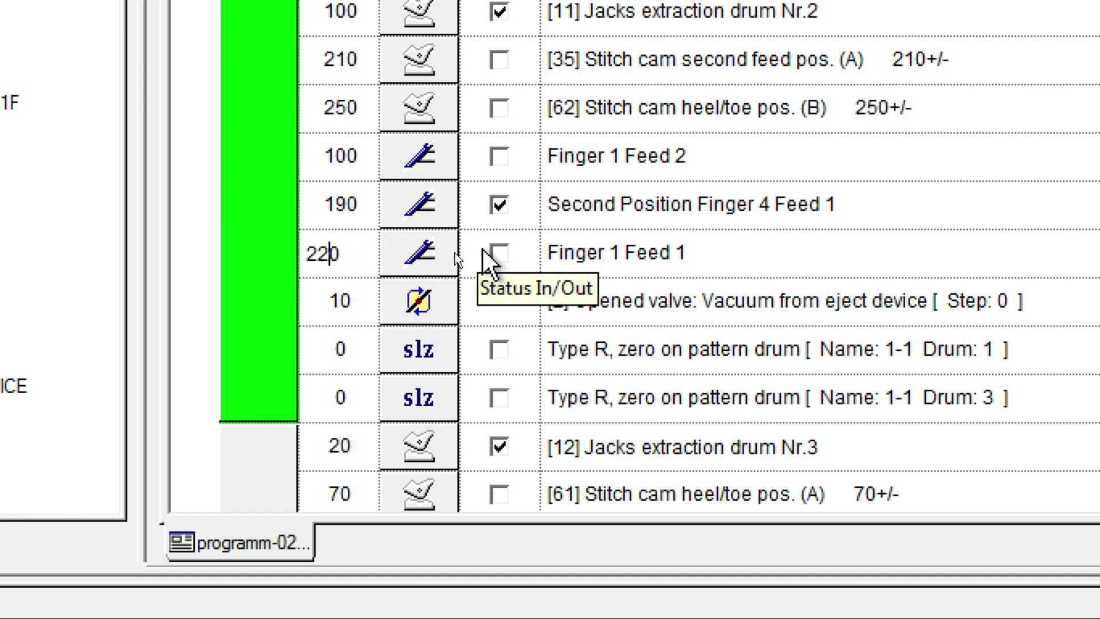
pyautogui.press('BackSpace')
pyautogui.press('BackSpace')
pyautogui.press('BackSpace')
pyautogui.write('130')
pyautogui.click(417, 254)
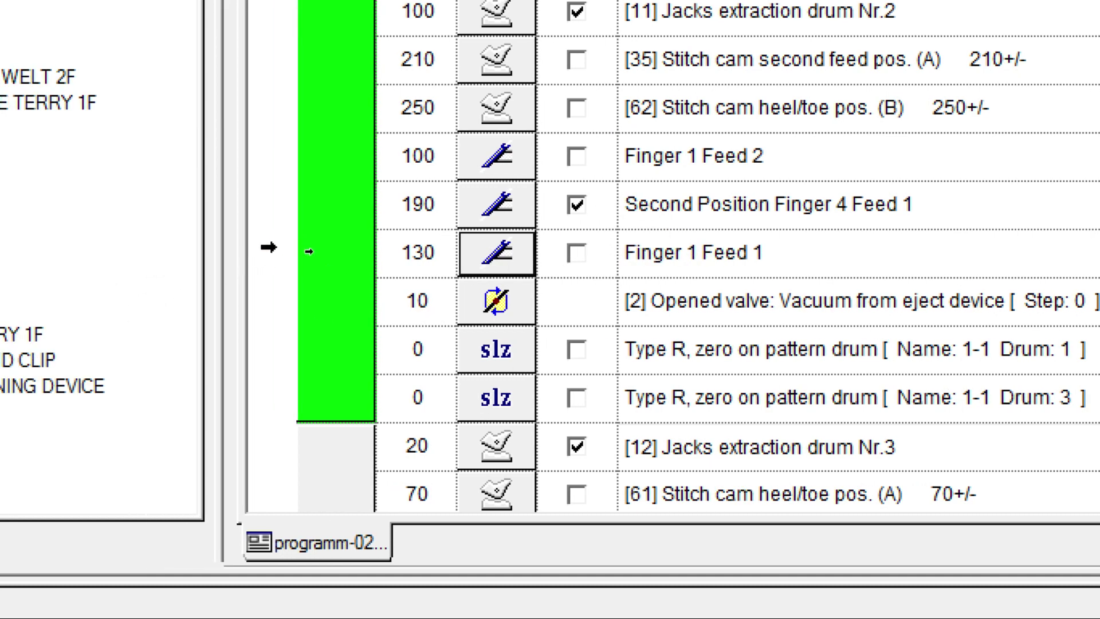
# Step: Duplicate the Finger 1 Feed 1 command within step 21 by copying and pasting its row
pyautogui.click(309, 251)
pyautogui.rightClick(262, 253)
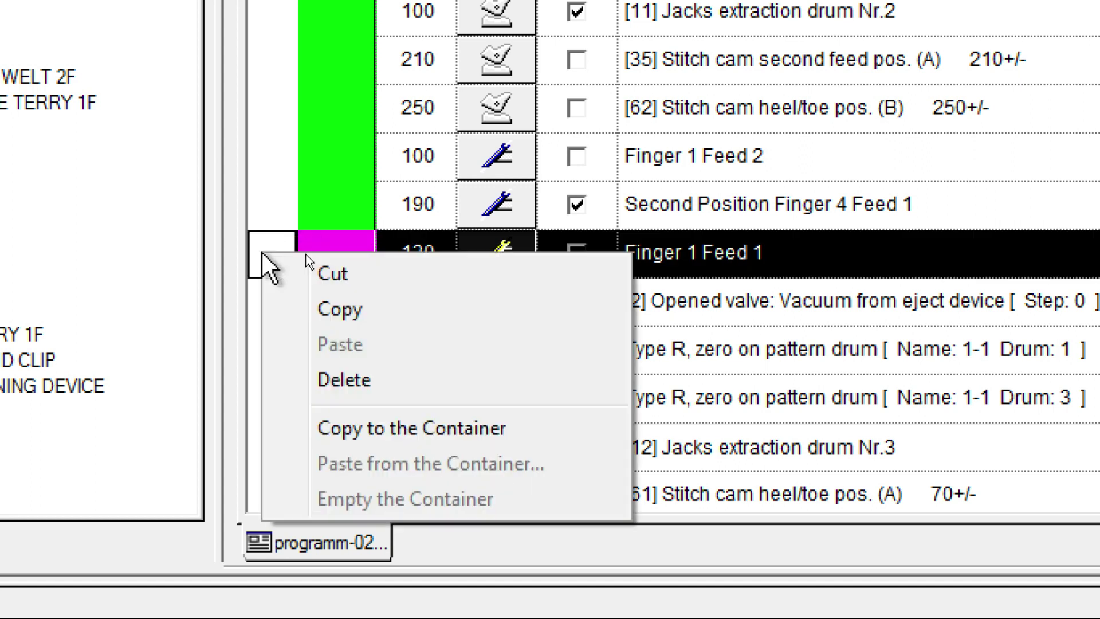
pyautogui.click(366, 310)
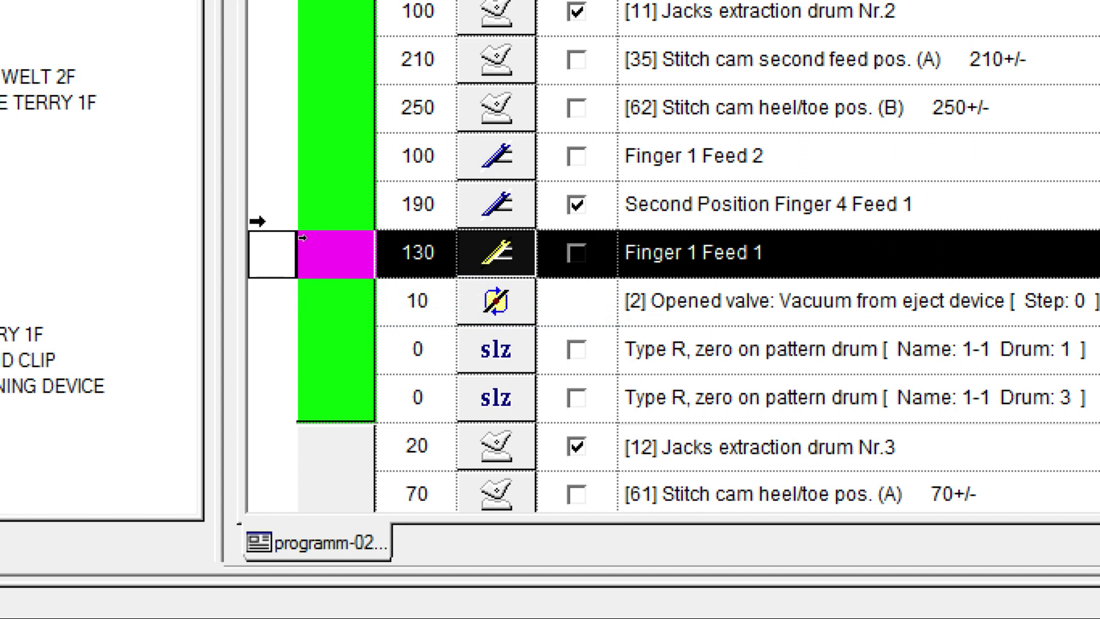
pyautogui.rightClick(253, 259)
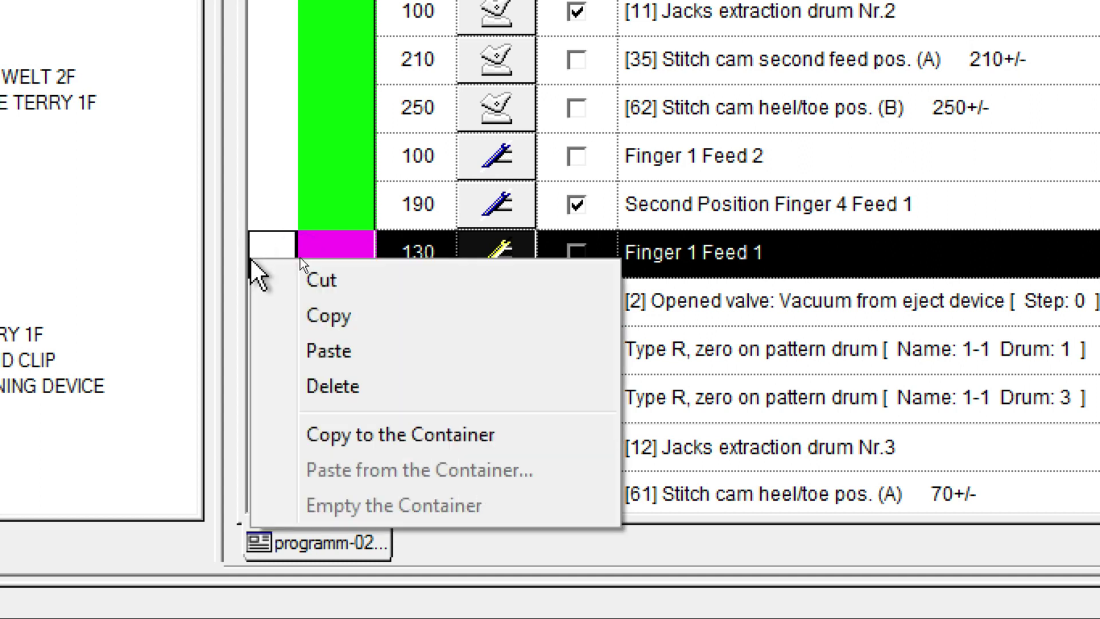
pyautogui.click(356, 359)
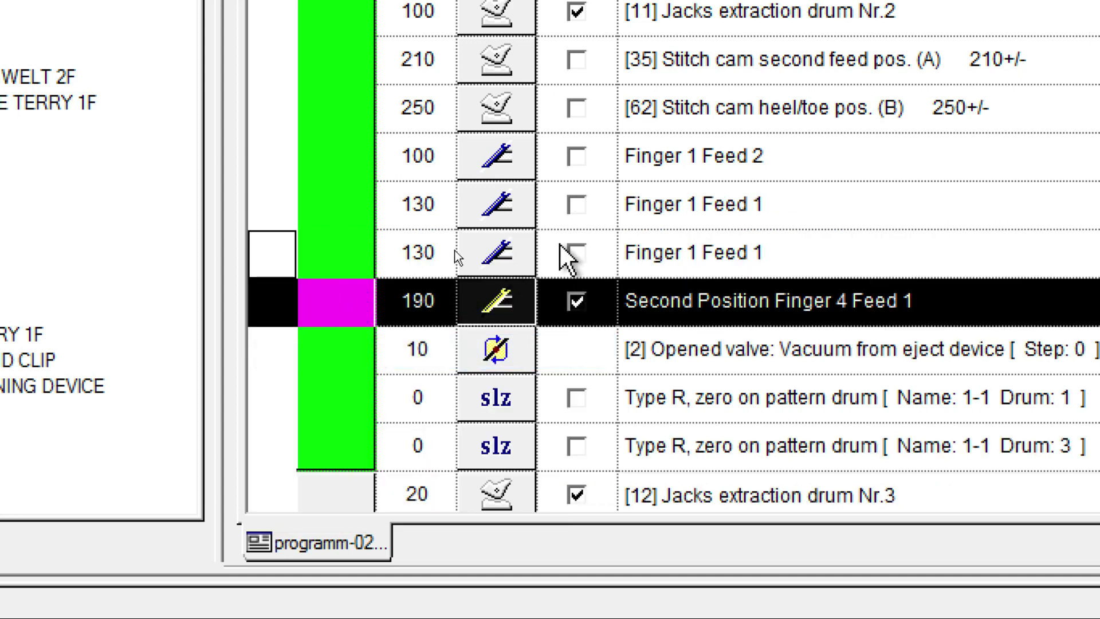
# Step: Set the finger number of the second Finger 1 Feed 1 command in step 21 to 3 and apply the update
pyautogui.click(522, 261)
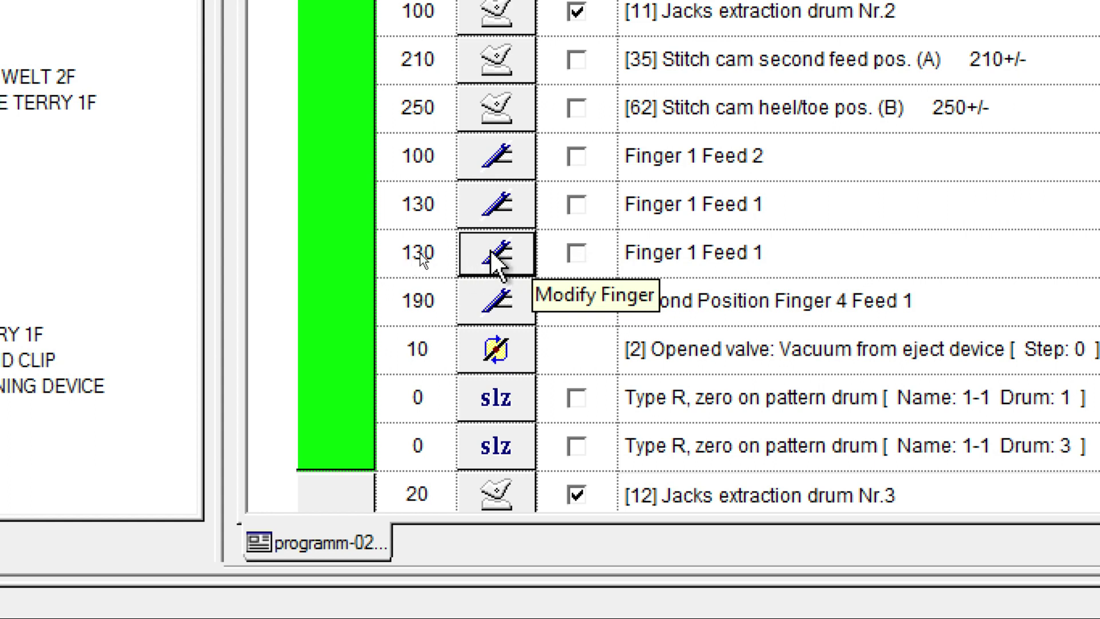
pyautogui.click(490, 245)
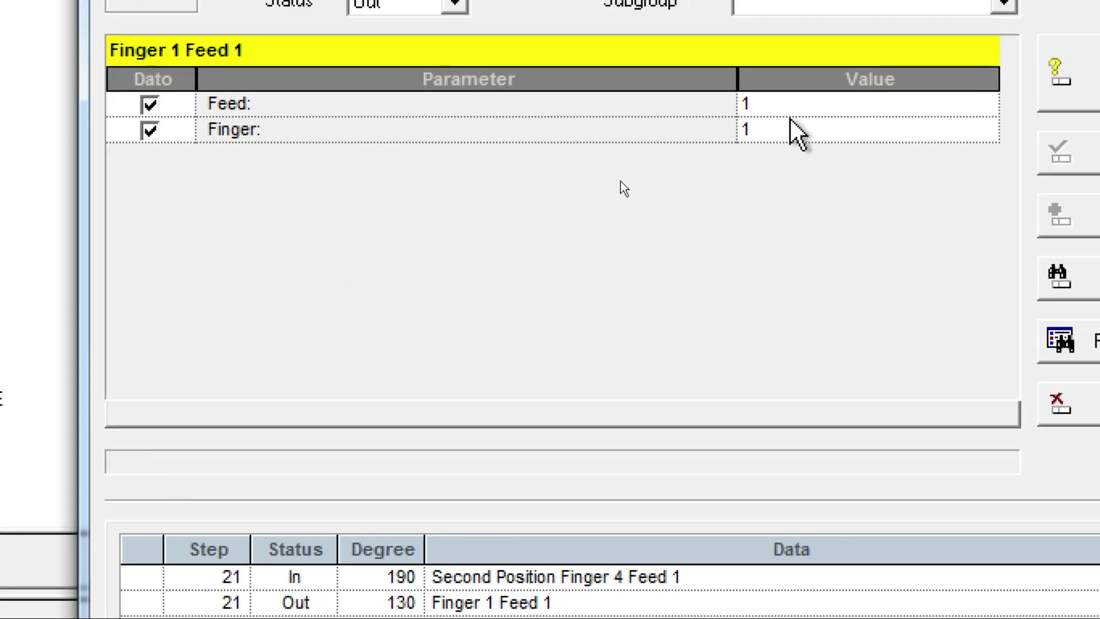
pyautogui.click(820, 130)
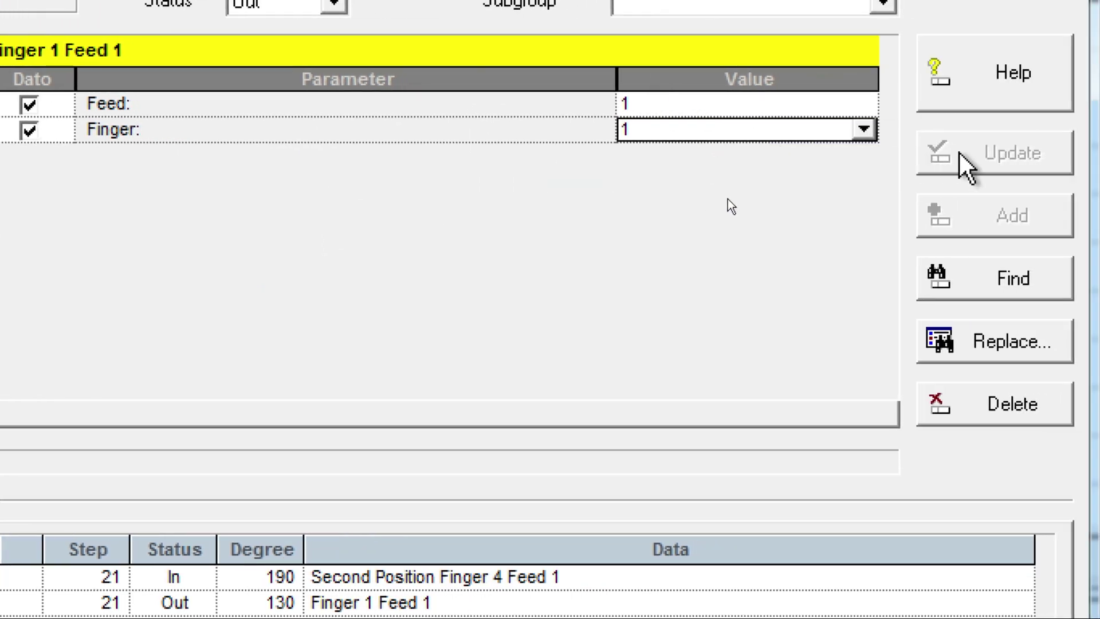
pyautogui.click(863, 130)
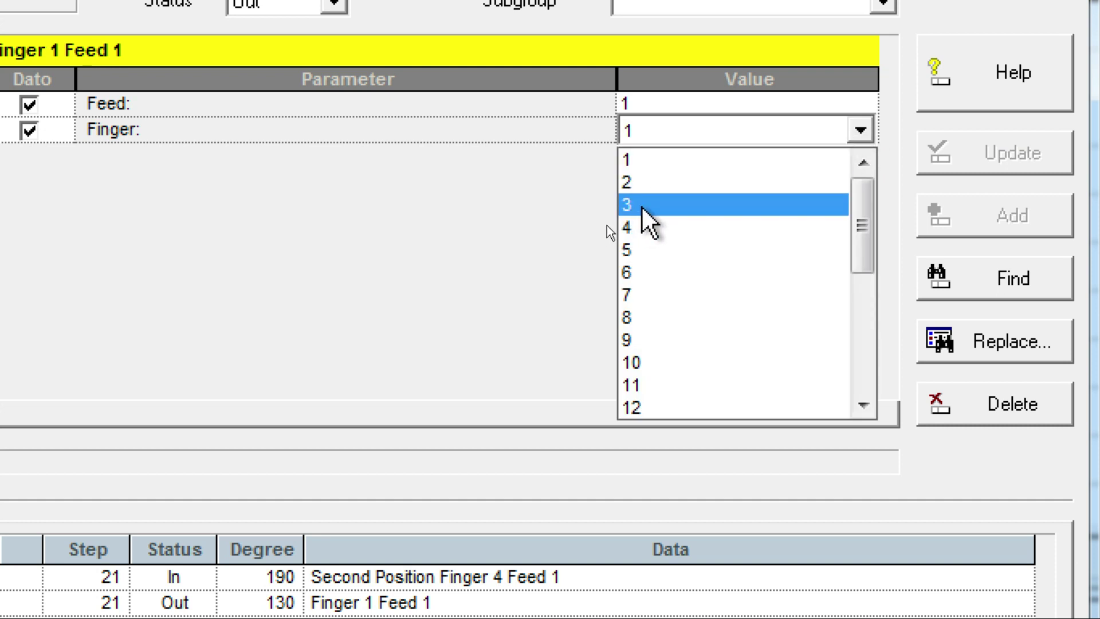
pyautogui.click(641, 205)
pyautogui.click(1015, 151)
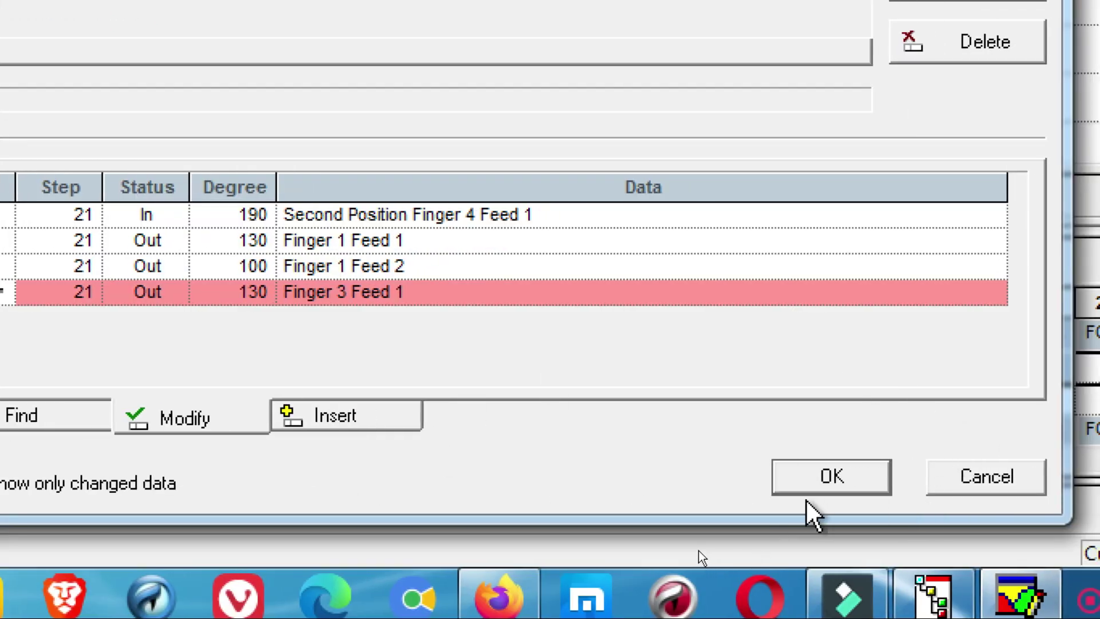
pyautogui.click(808, 486)
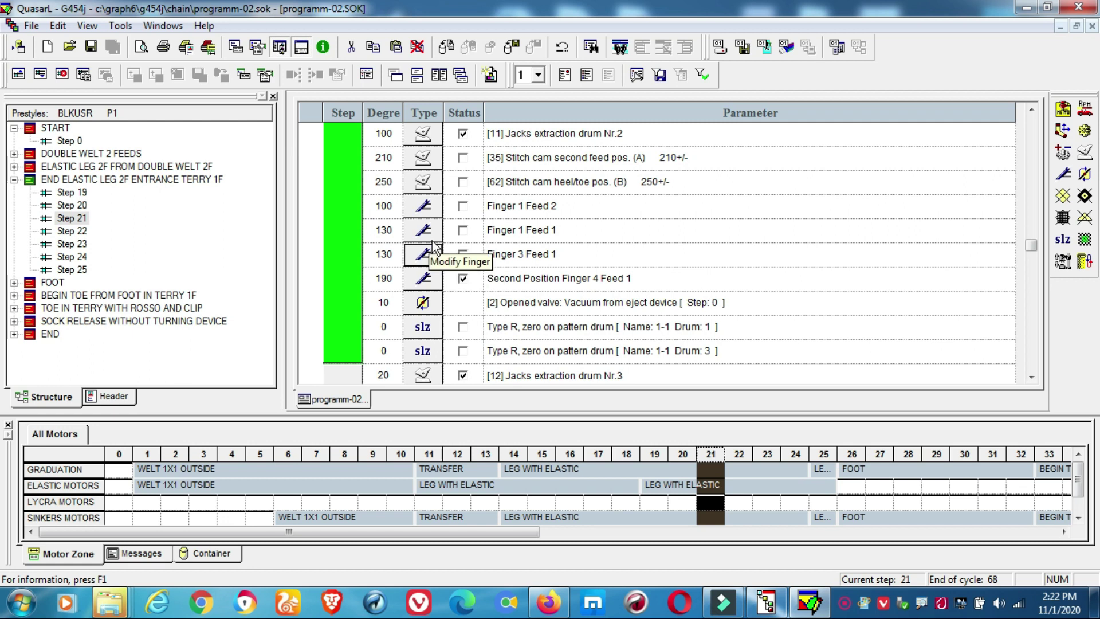
# Step: Start a new Finger command in the empty step 25 and set its feed to 2
pyautogui.scroll(-2, 434, 247)
pyautogui.scroll(-3, 433, 246)
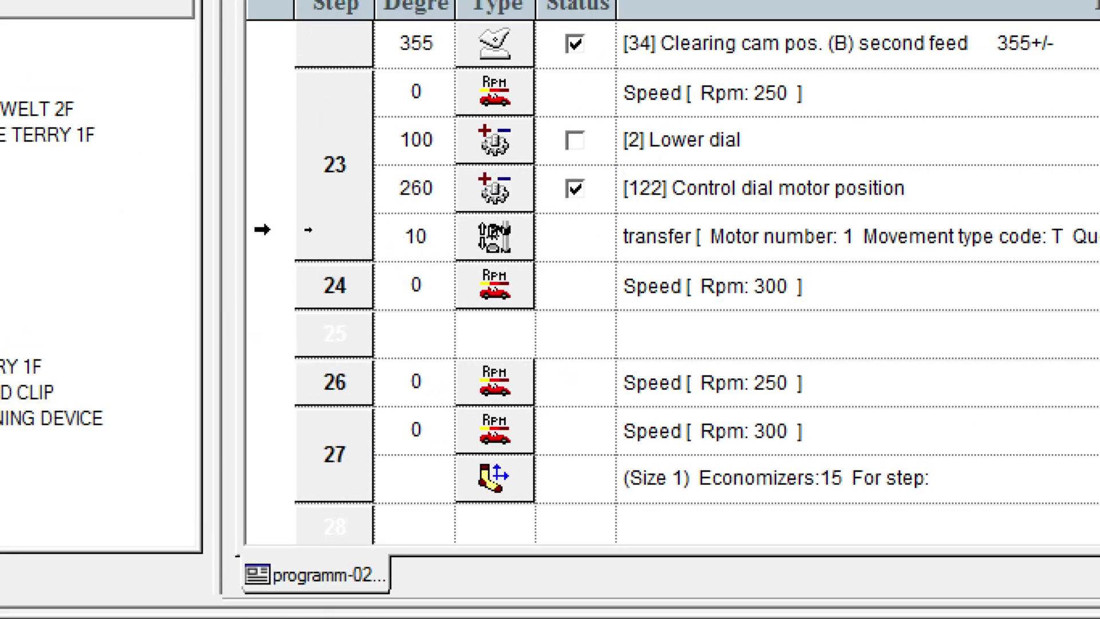
pyautogui.click(271, 333)
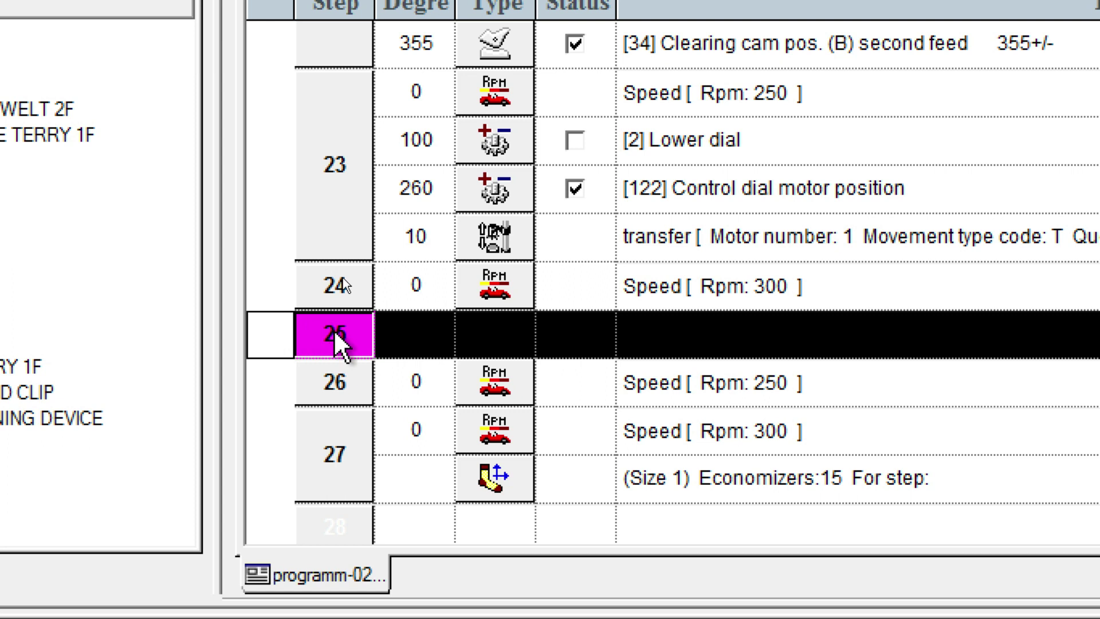
pyautogui.doubleClick(336, 334)
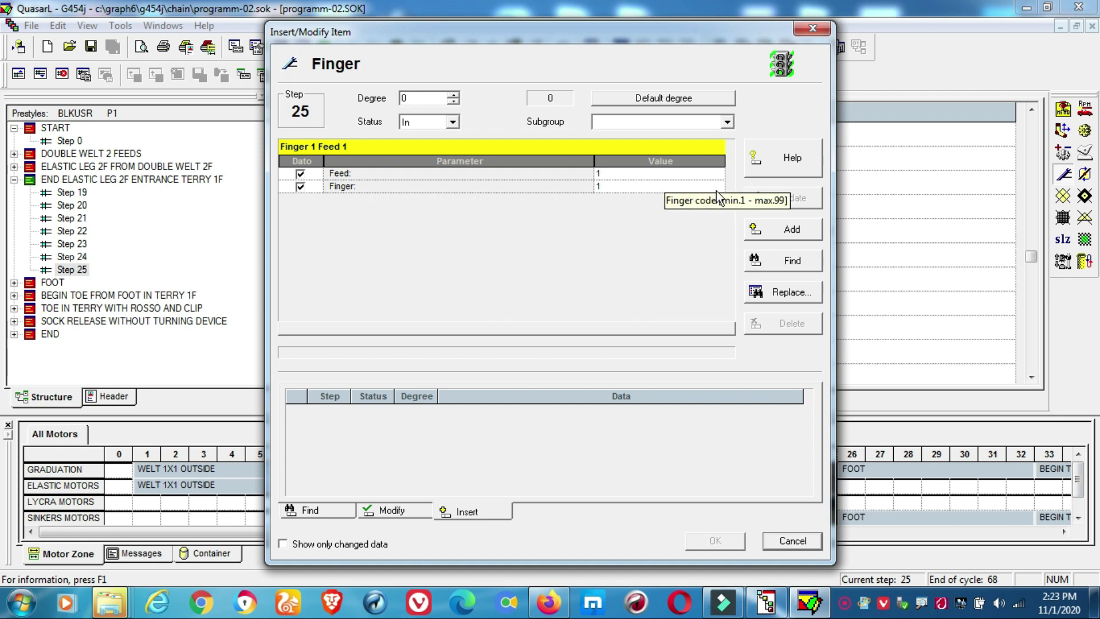
pyautogui.click(720, 173)
pyautogui.click(715, 174)
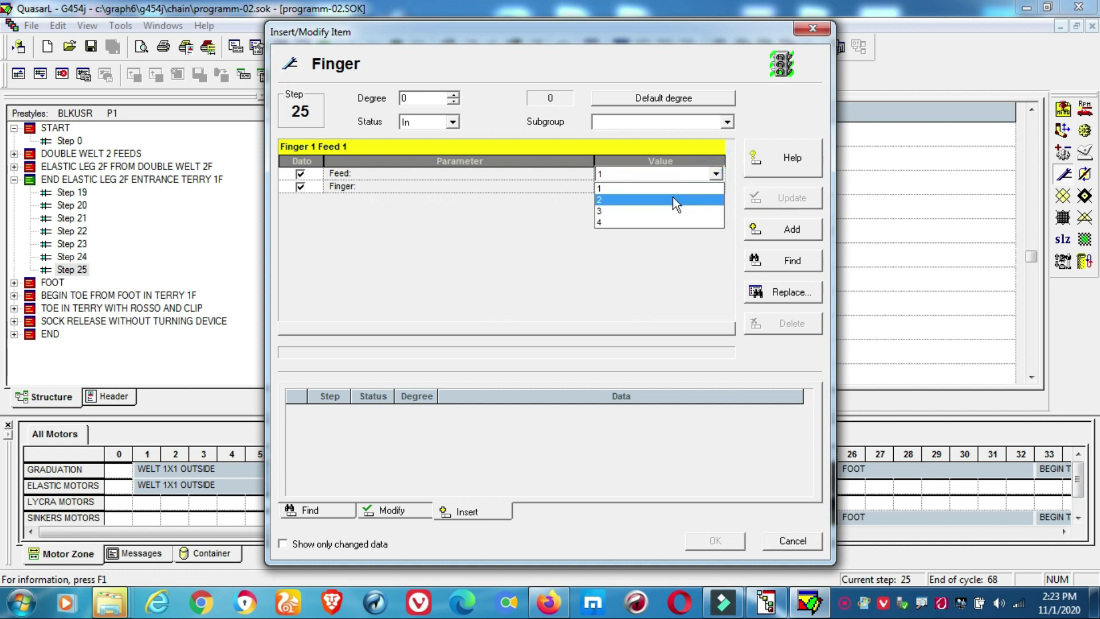
pyautogui.click(672, 199)
# Step: Set the new command's finger number to 4 and add it to step 25 at 0 degrees with status In
pyautogui.click(708, 187)
pyautogui.click(715, 187)
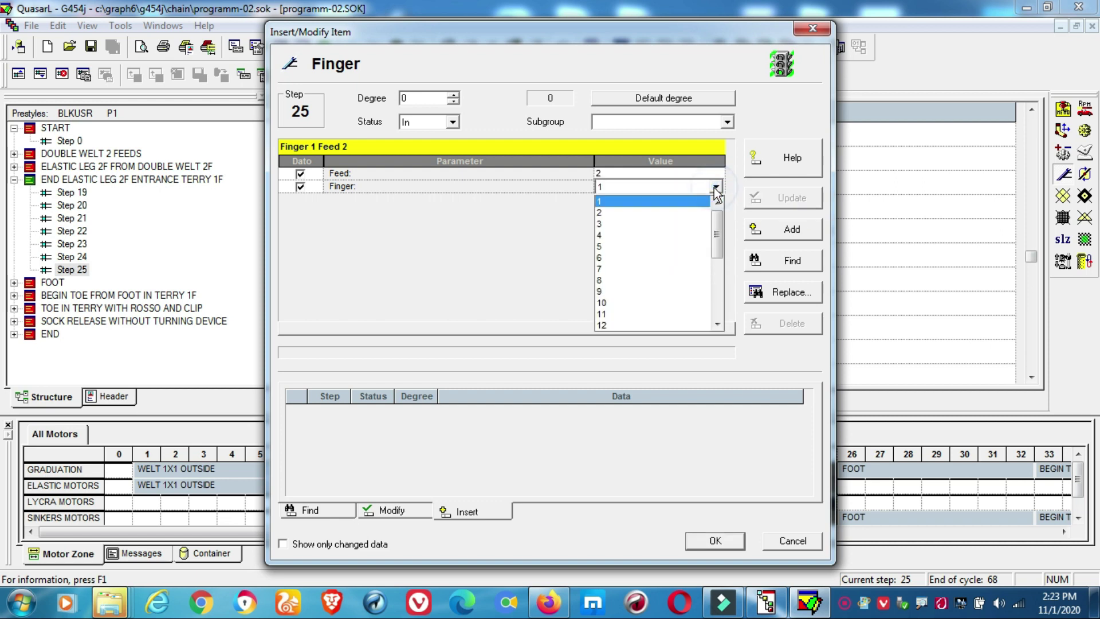
pyautogui.click(651, 235)
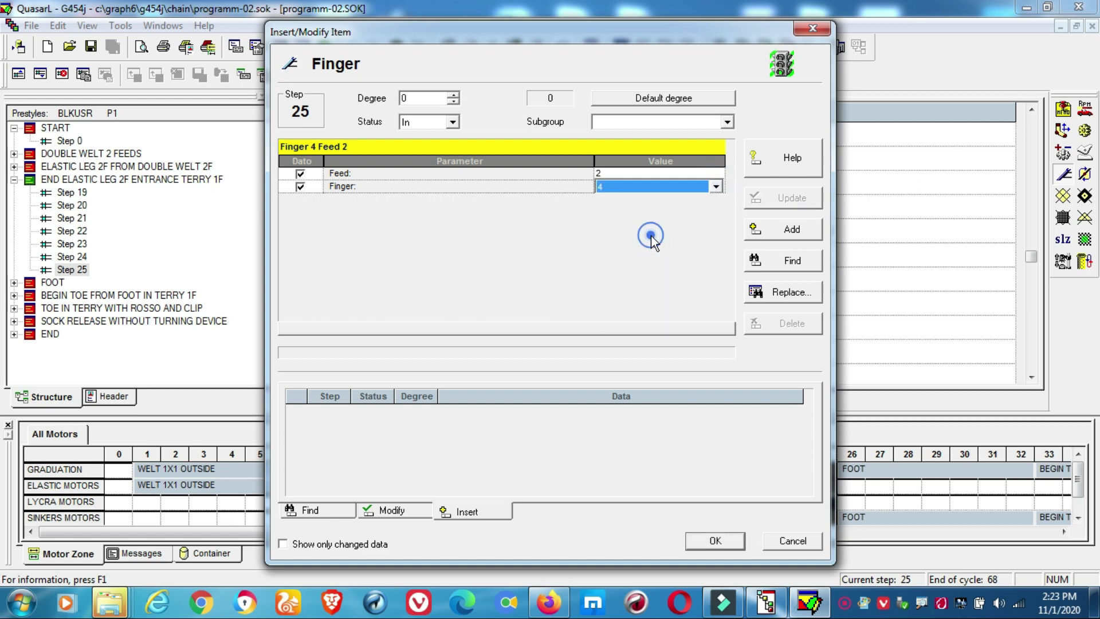
pyautogui.click(781, 232)
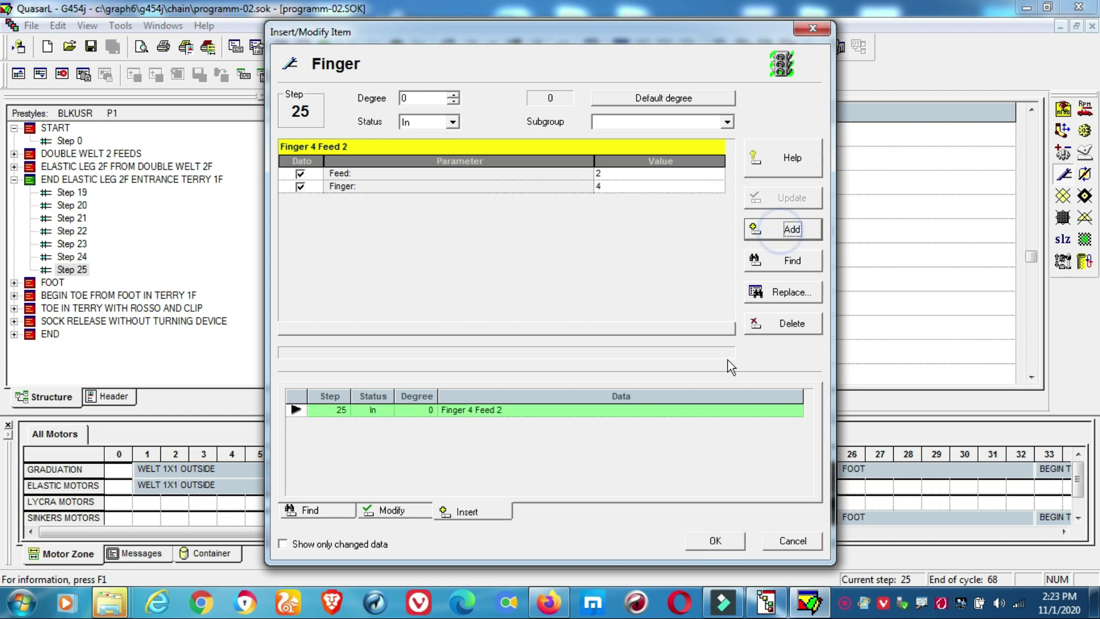
pyautogui.click(725, 539)
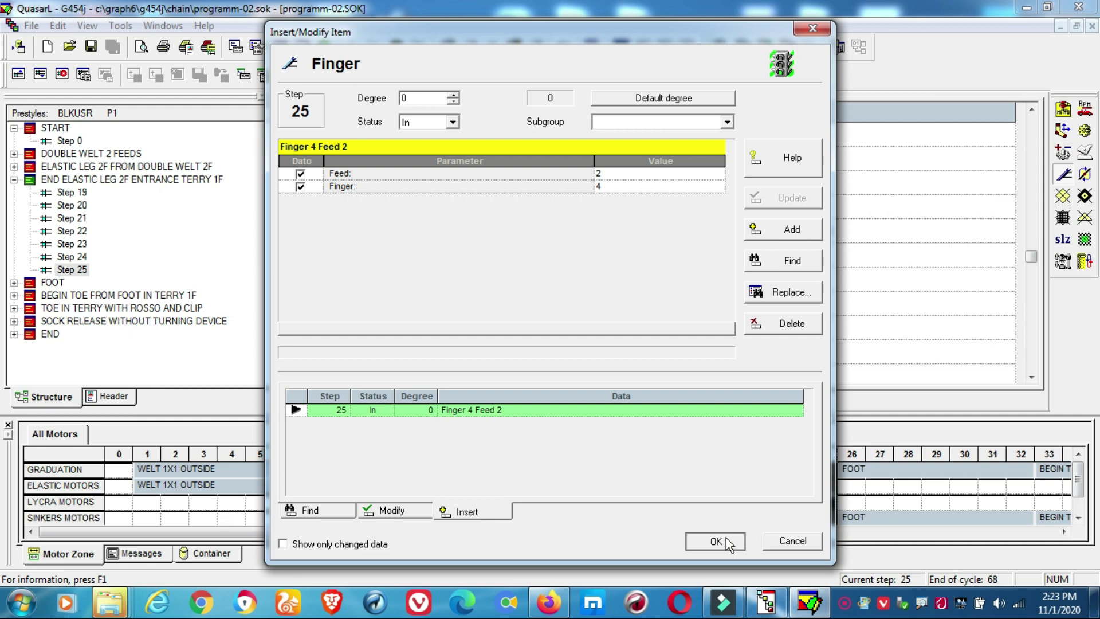
pyautogui.click(726, 537)
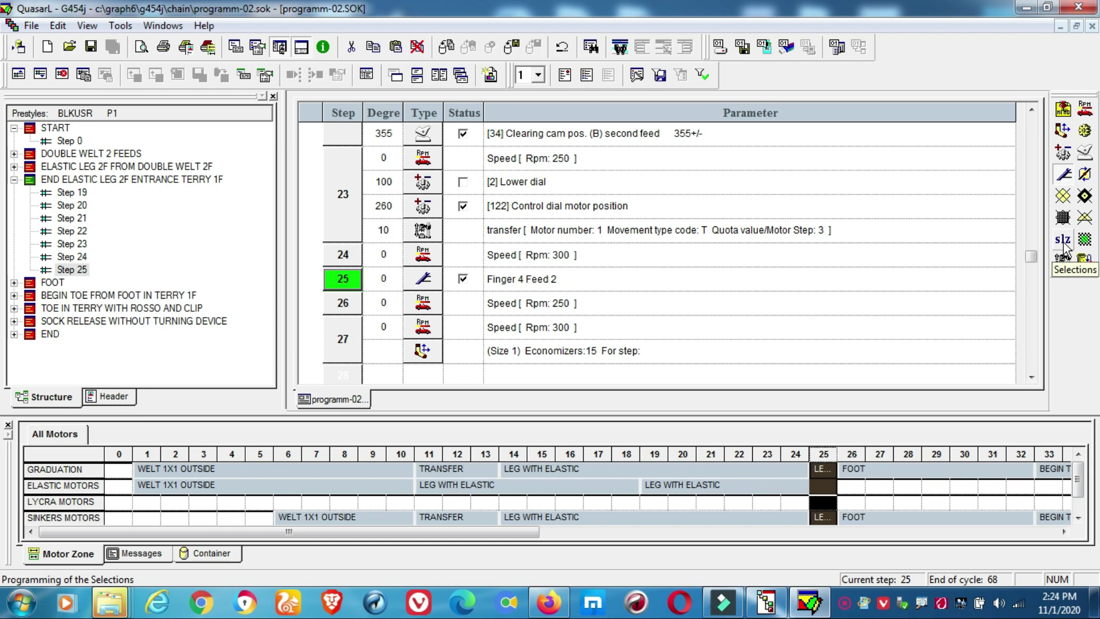
# Step: Examine the finger commands and the two Type R pattern drum selections in step 21
pyautogui.scroll(3, 395, 234)
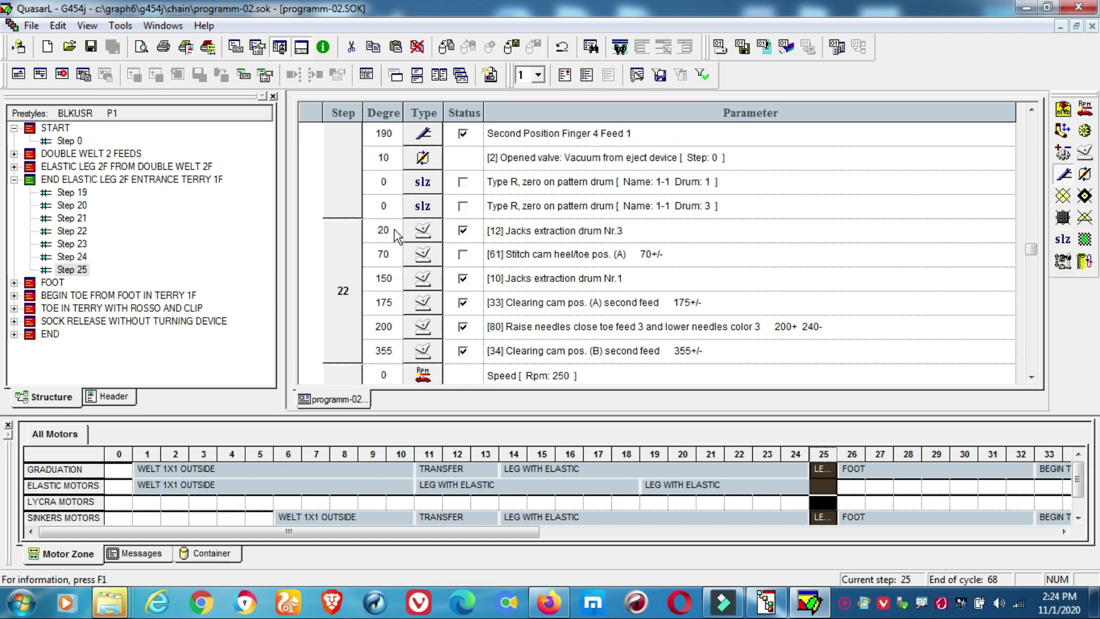
pyautogui.scroll(1, 395, 235)
pyautogui.click(427, 256)
pyautogui.click(427, 279)
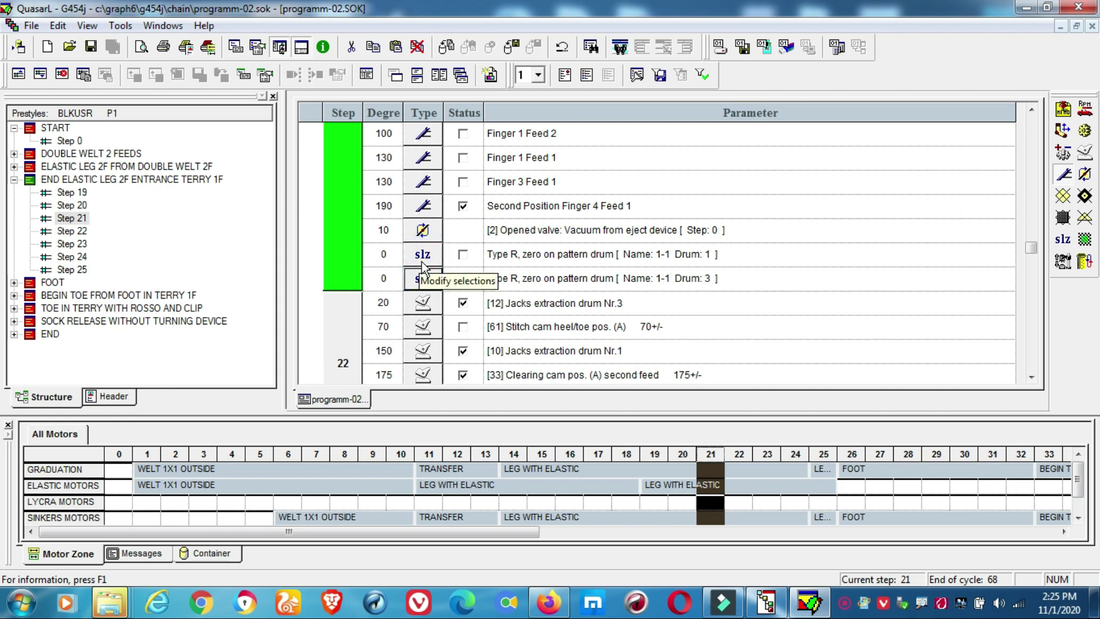
pyautogui.scroll(2, 423, 264)
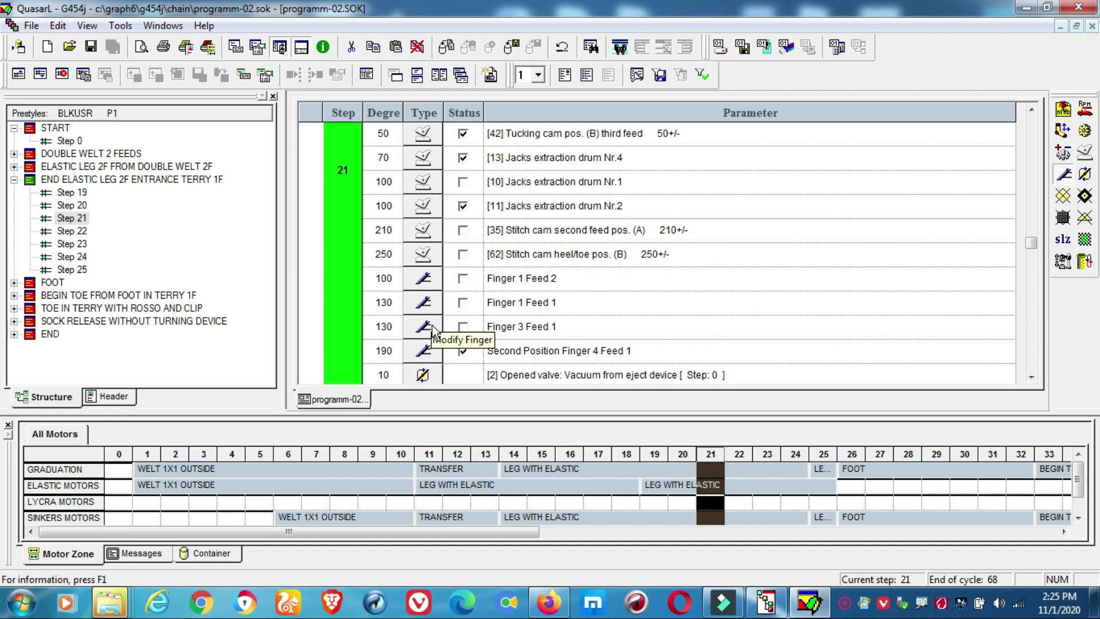
pyautogui.scroll(-2, 431, 321)
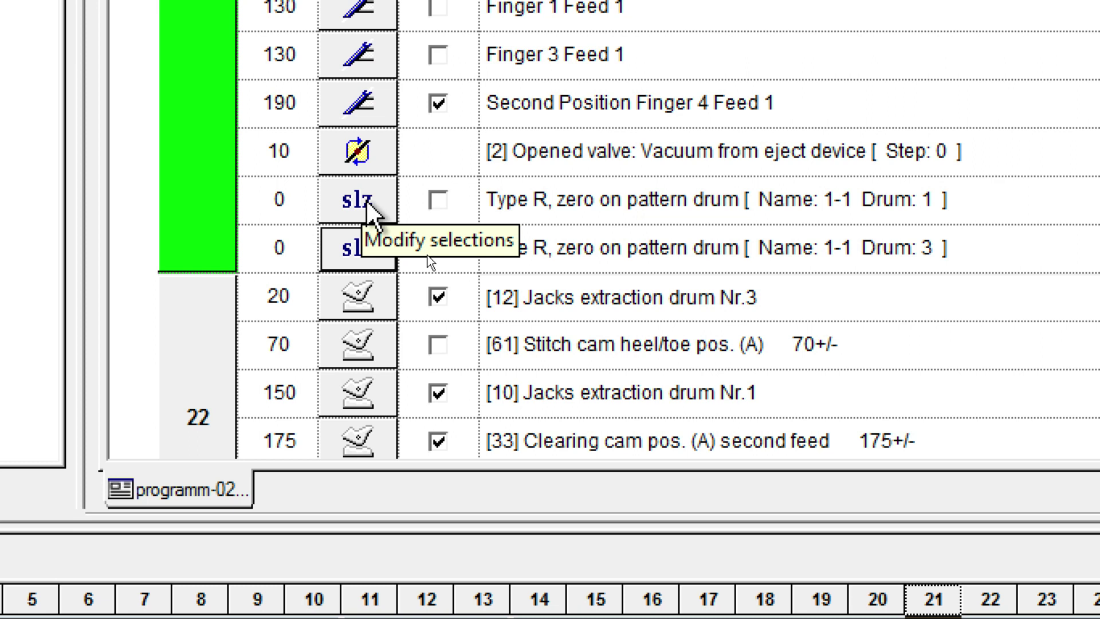
pyautogui.click(622, 243)
pyautogui.keyDown('ctrl'); pyautogui.moveTo(733, 171); pyautogui.dragTo(957, 257); pyautogui.keyUp('ctrl')
pyautogui.press('Escape')
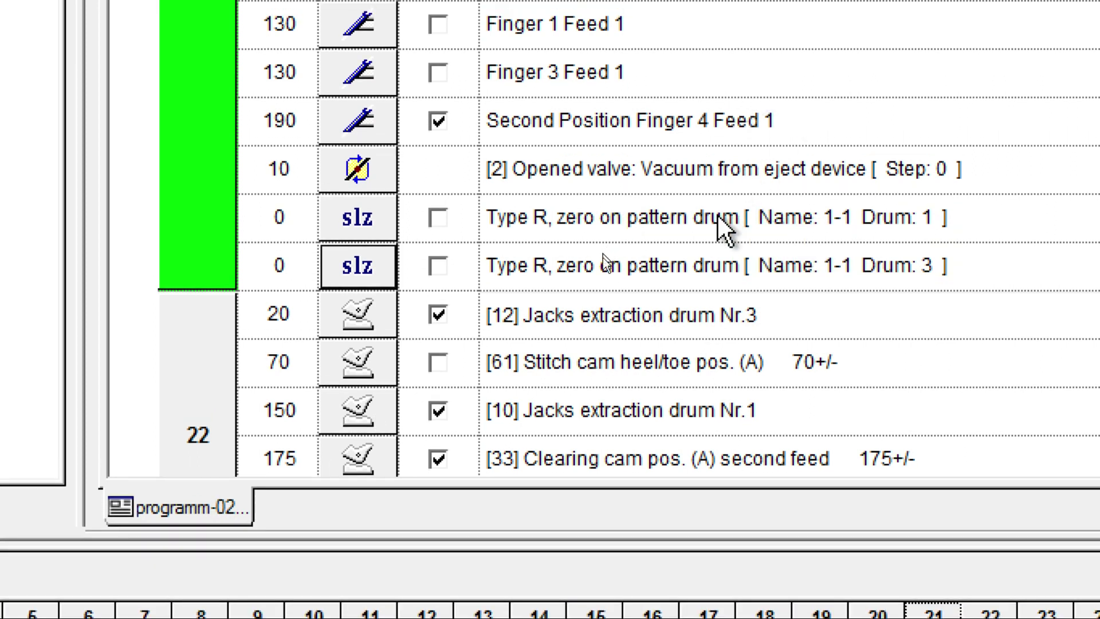
pyautogui.moveTo(725, 203)
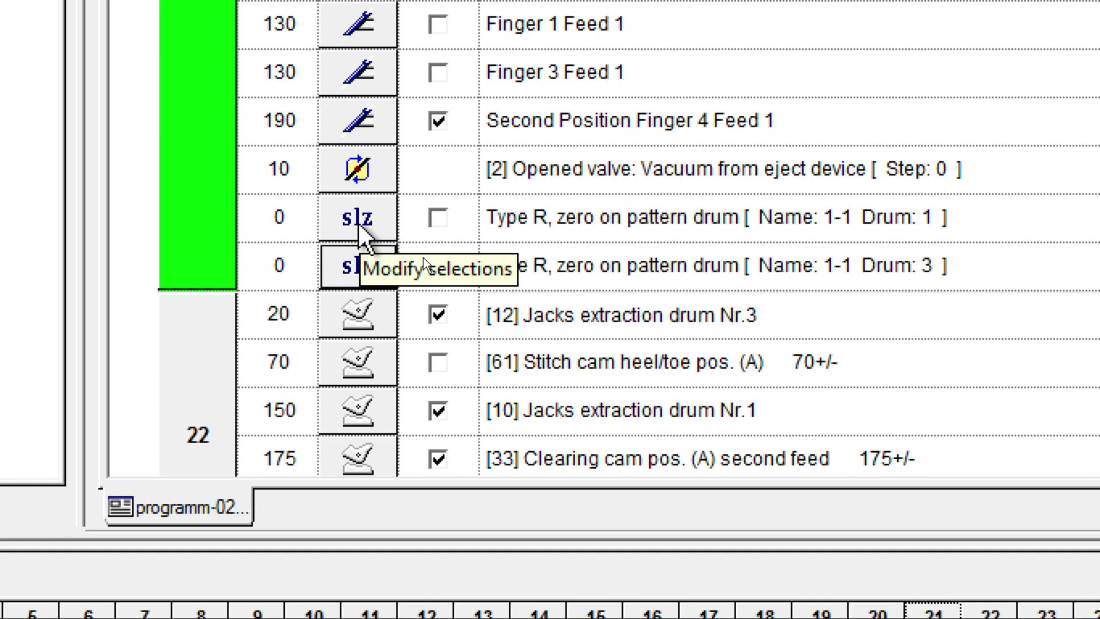
# Step: Open the selection file chooser for the name of the Drum 1 Type R pattern selection in step 21
pyautogui.click(537, 225)
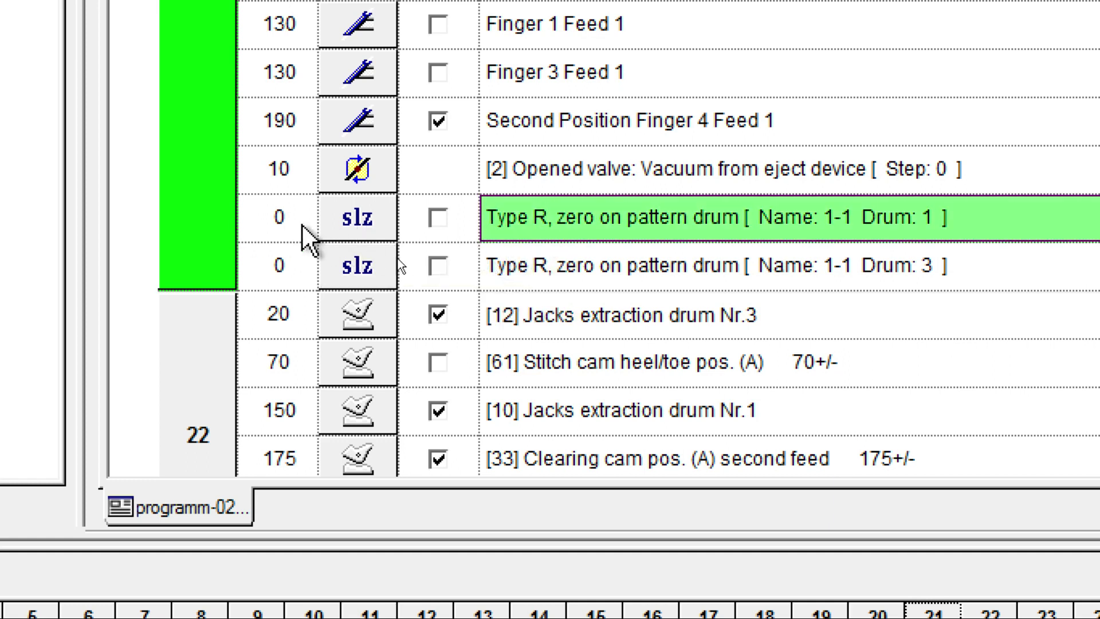
pyautogui.click(352, 222)
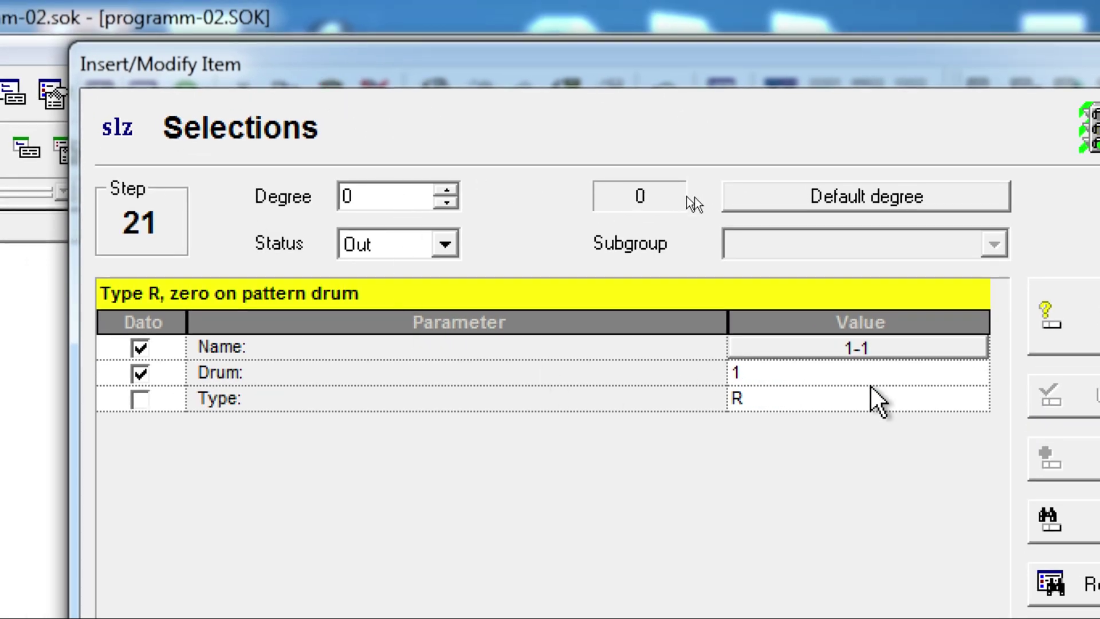
pyautogui.click(945, 346)
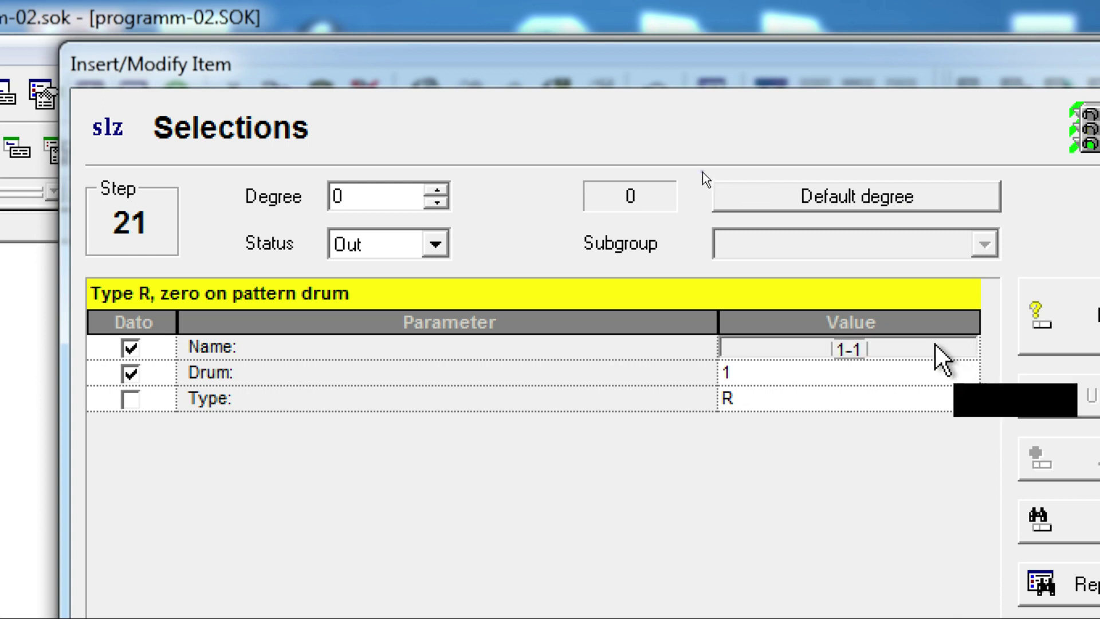
pyautogui.click(938, 348)
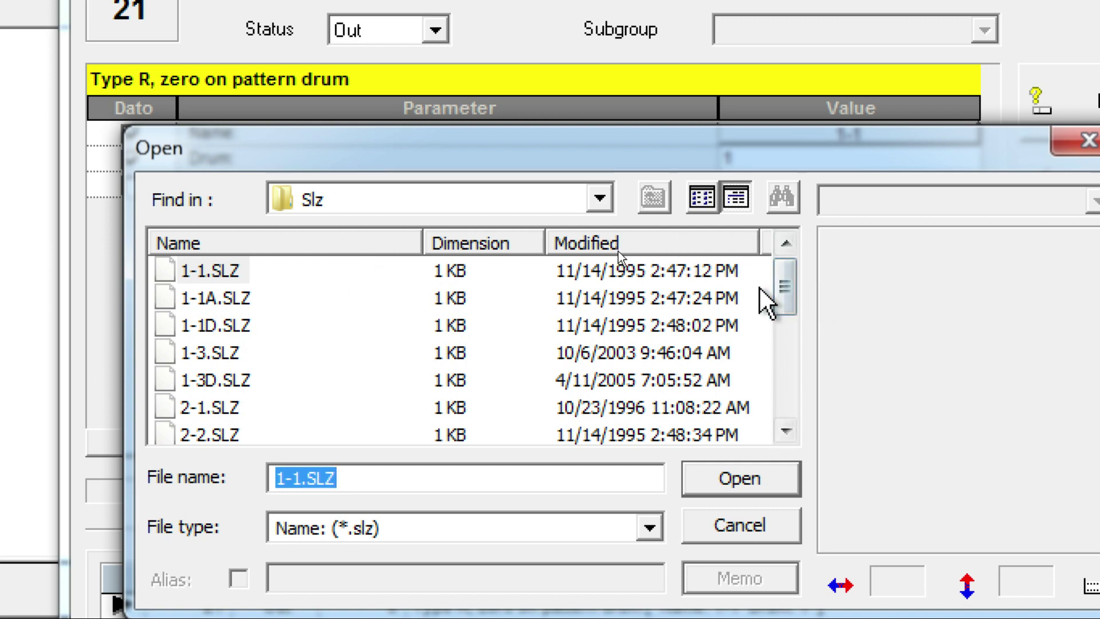
# Step: Look through the available SLZ selection files, from 4-2.SLZ down to DISECC.SLZ and ECCITA.SLZ
pyautogui.moveTo(790, 292); pyautogui.dragTo(778, 335)
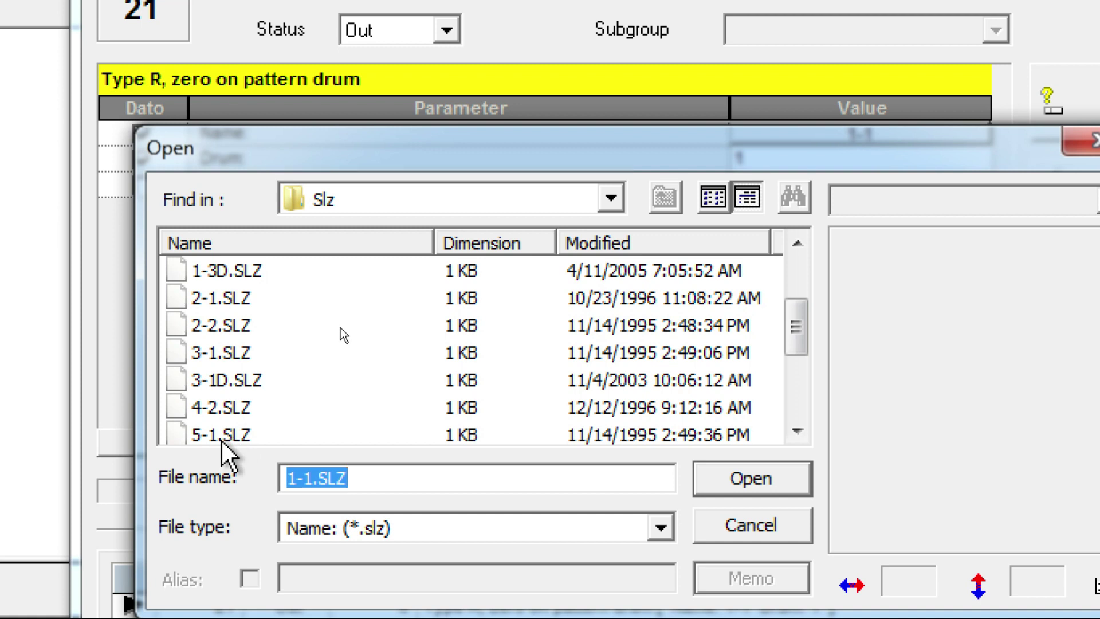
pyautogui.press('End')
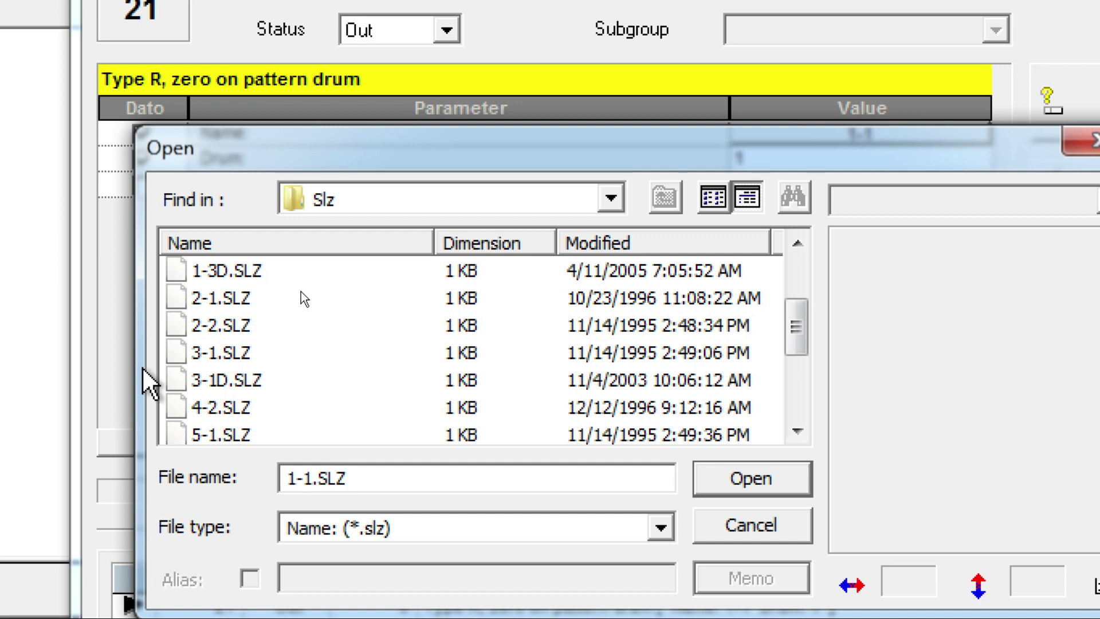
pyautogui.click(257, 404)
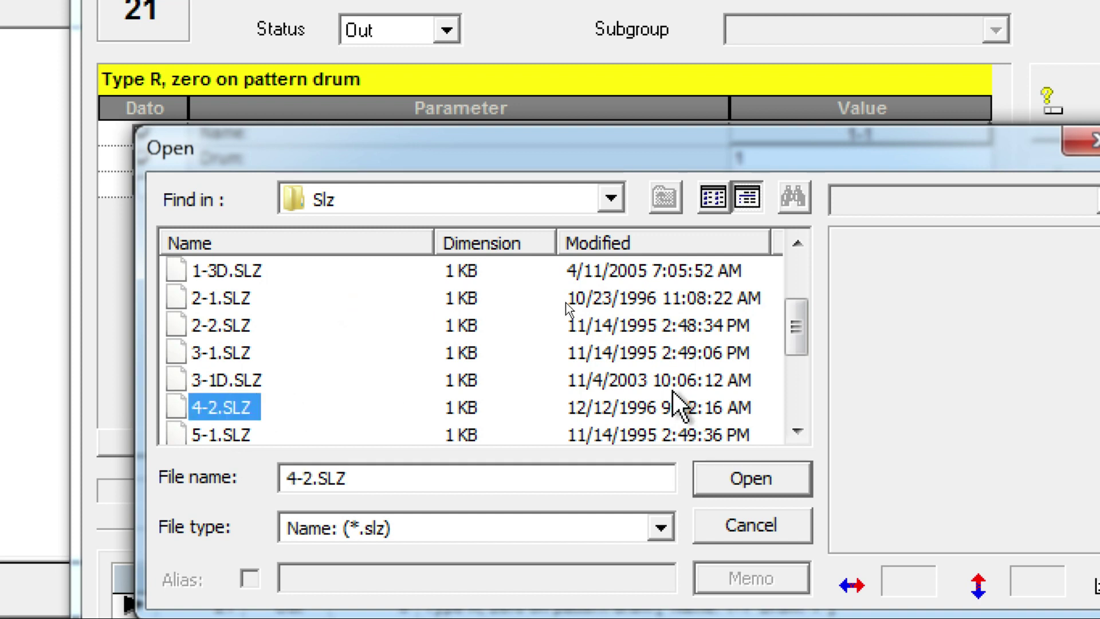
pyautogui.press('Down')
pyautogui.press('Down')
pyautogui.press('Down')
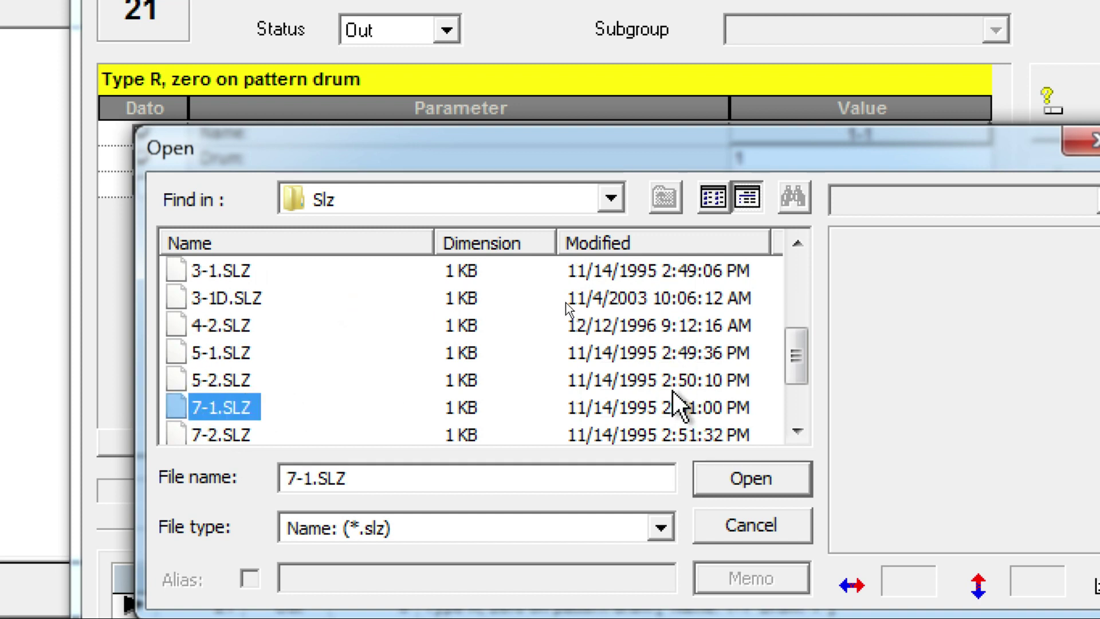
pyautogui.press('Down')
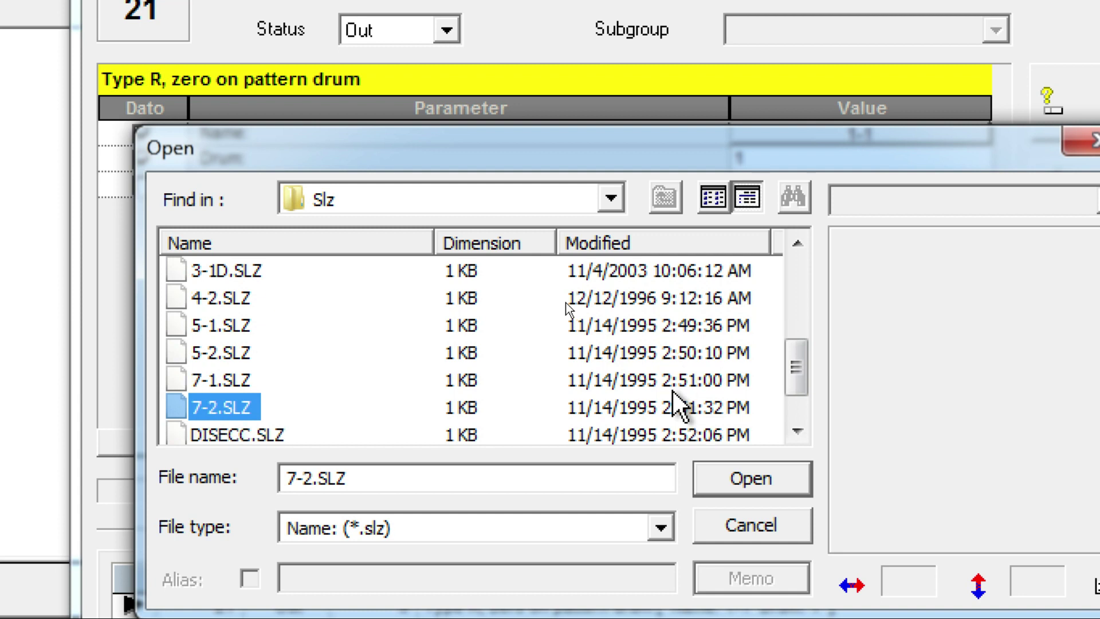
pyautogui.press('Down')
pyautogui.press('Down')
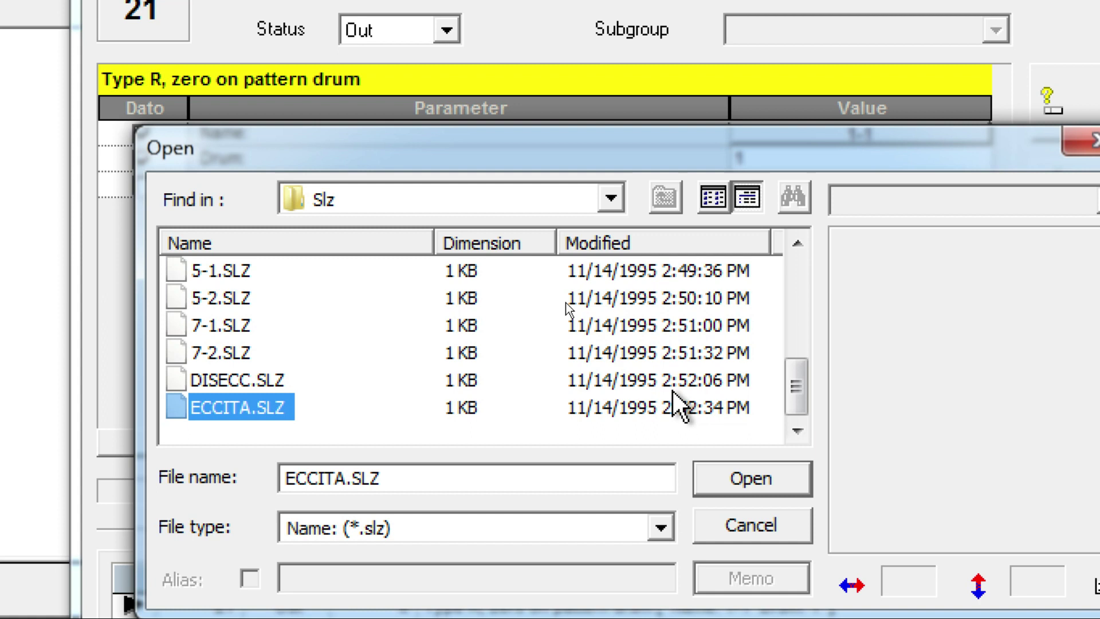
pyautogui.click(198, 380)
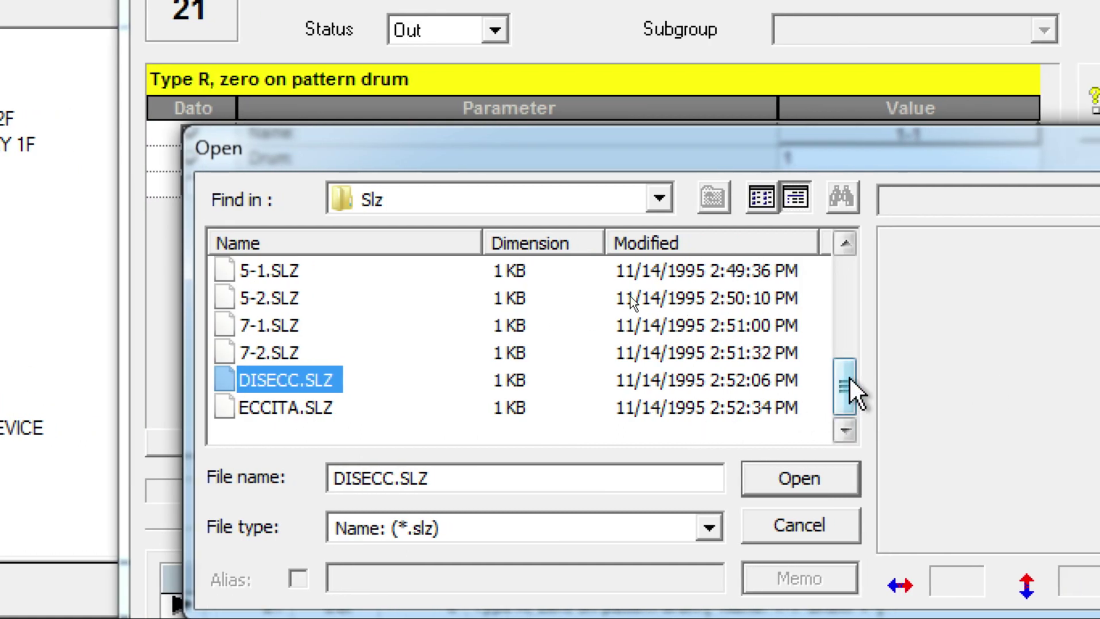
# Step: Assign selection file 2-1.SLZ to the Drum 1 pattern selection in step 21 and apply the update
pyautogui.moveTo(845, 379); pyautogui.dragTo(845, 278)
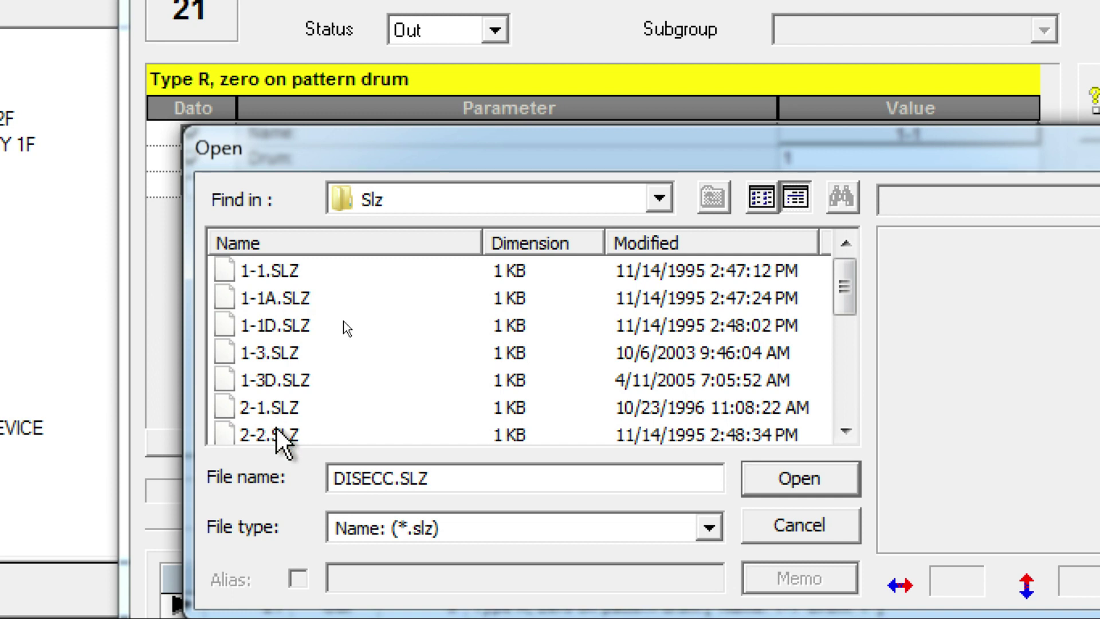
pyautogui.click(271, 407)
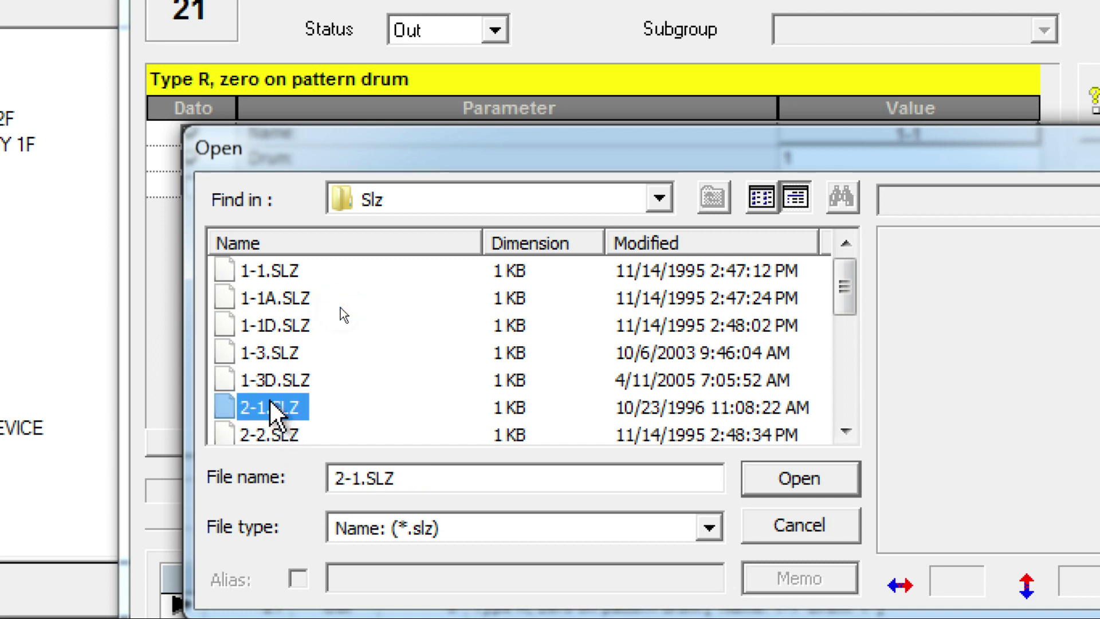
pyautogui.click(828, 480)
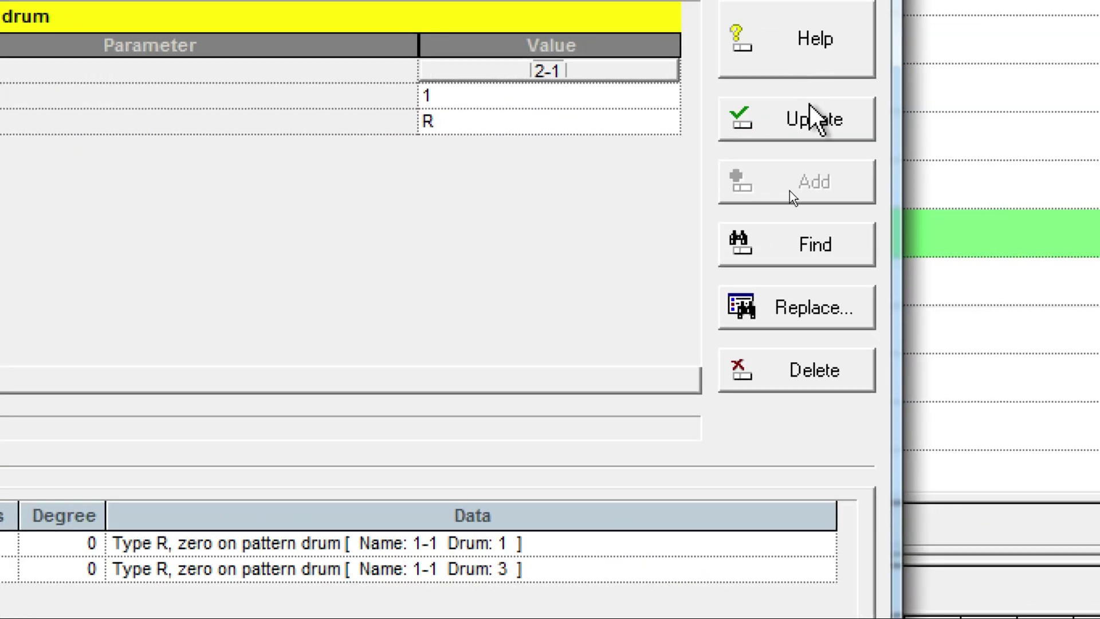
pyautogui.click(811, 112)
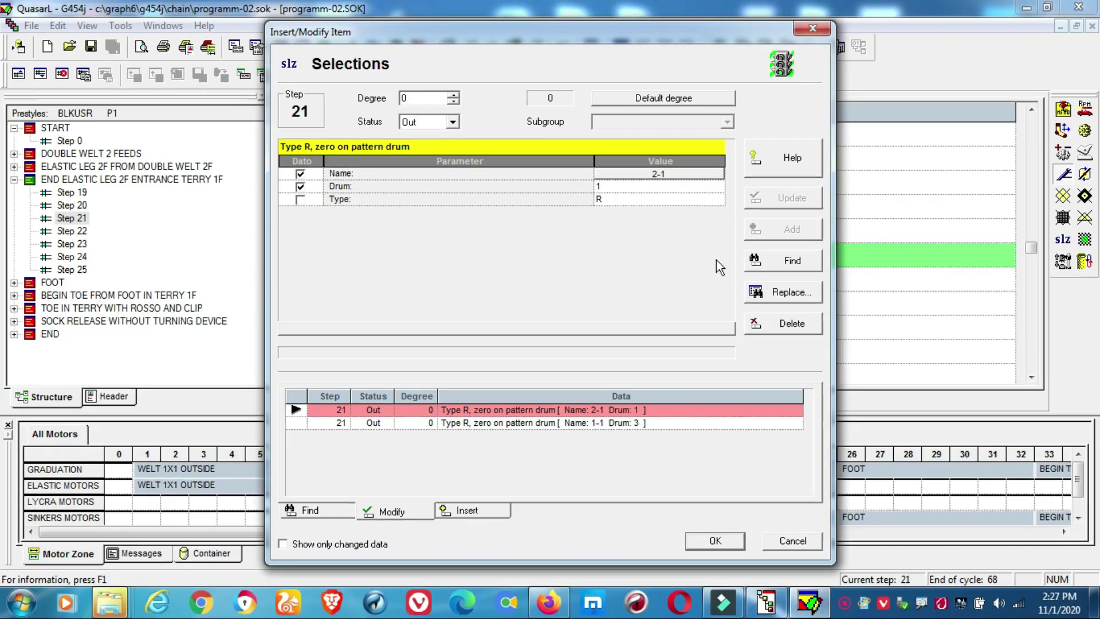
pyautogui.click(715, 540)
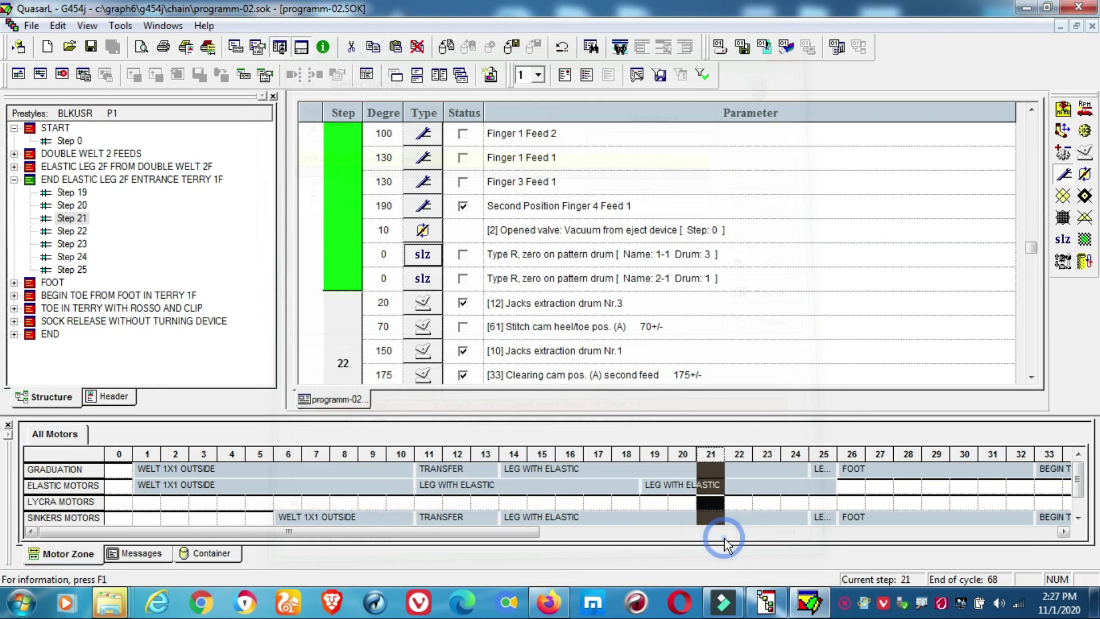
# Step: Replace the selection file of the Drum 3 pattern selection in step 21 with 2-1.SLZ and update it
pyautogui.click(665, 286)
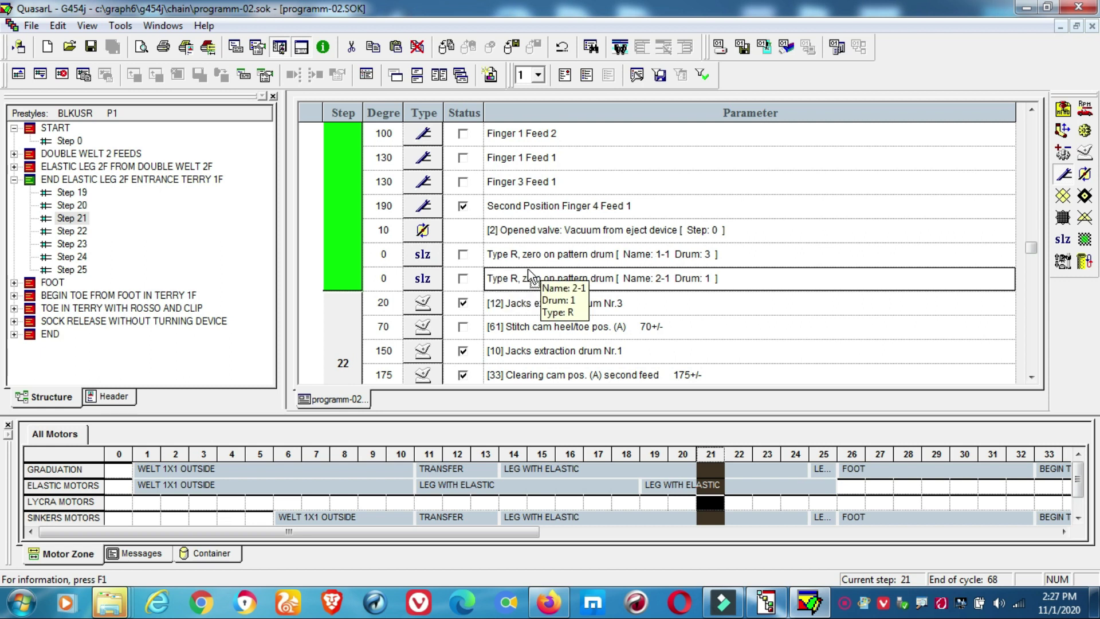
pyautogui.click(429, 255)
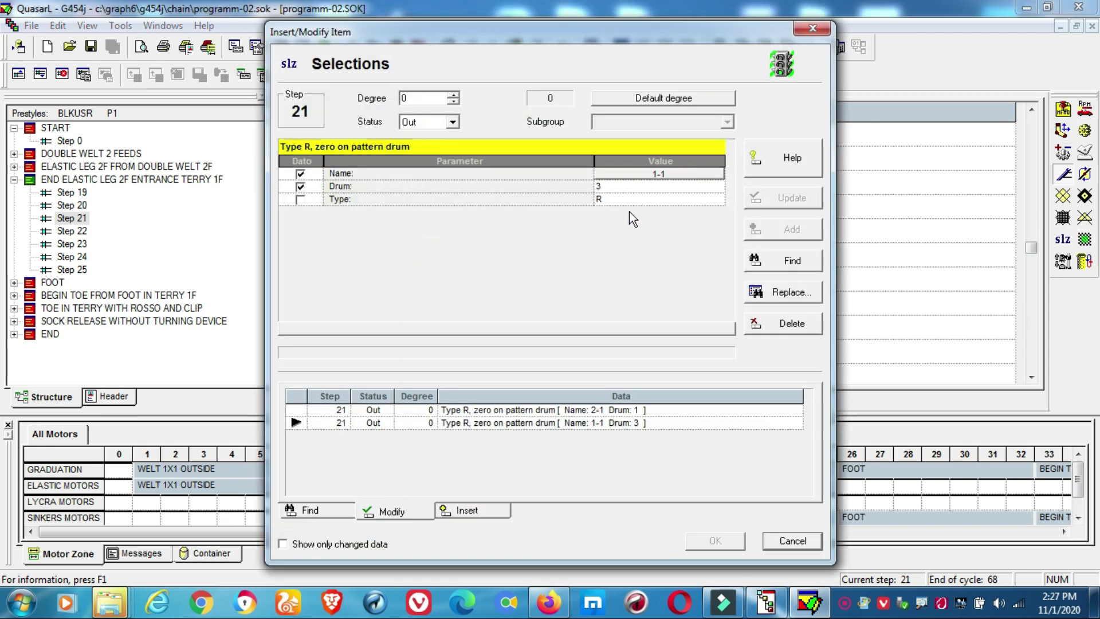
pyautogui.click(672, 184)
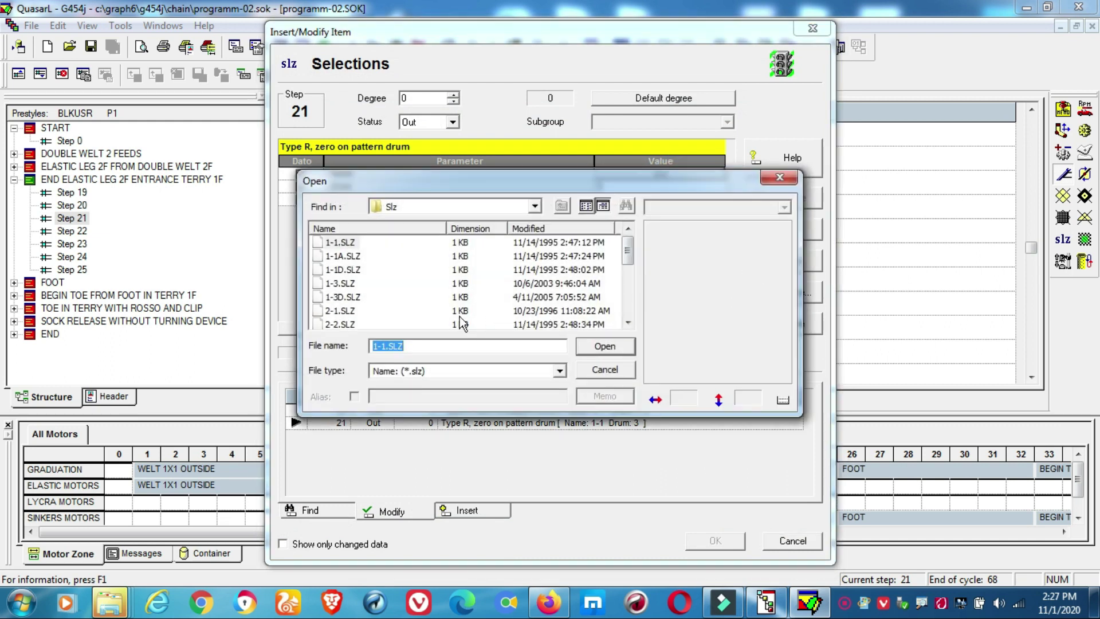
pyautogui.click(342, 311)
pyautogui.click(590, 348)
pyautogui.click(799, 205)
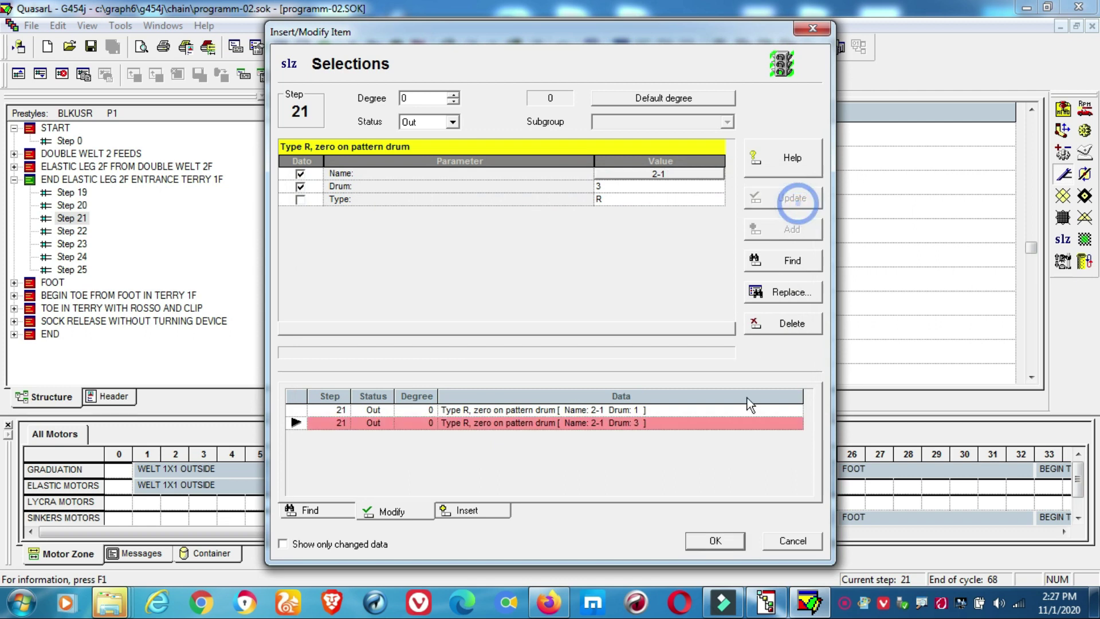
# Step: Accept the step 21 selection changes and open a new pattern selection entry for step 25
pyautogui.click(722, 544)
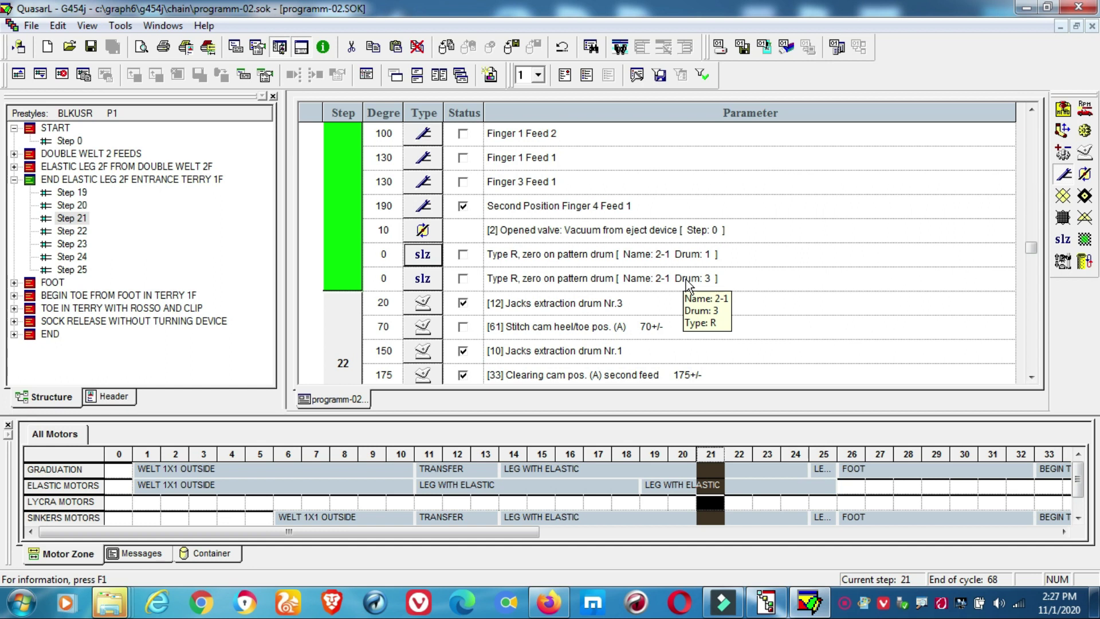
pyautogui.scroll(-3, 665, 292)
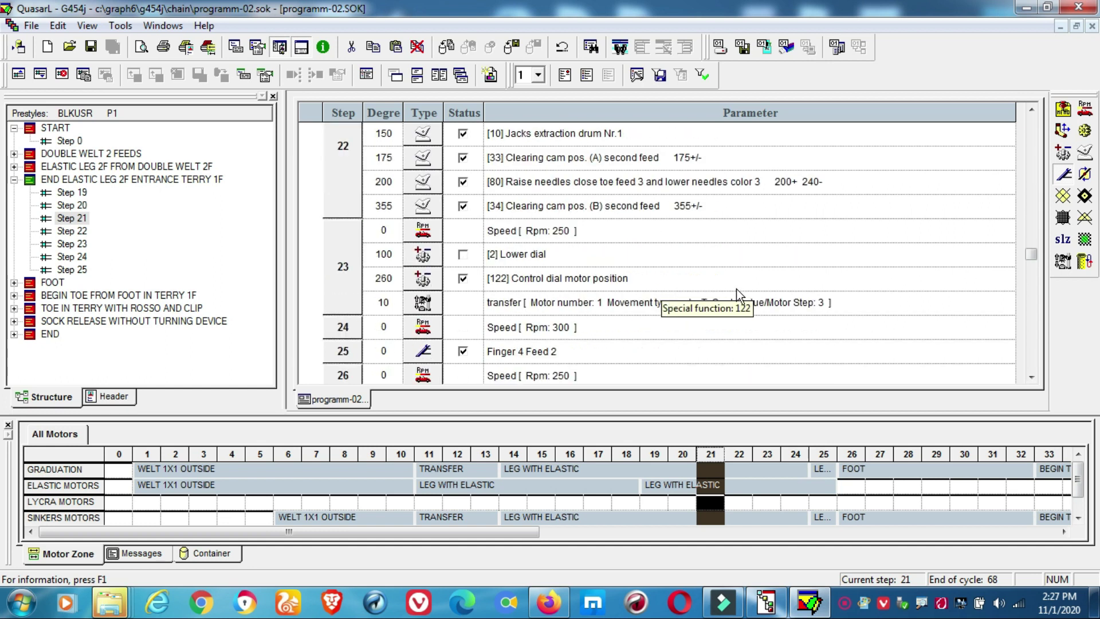
pyautogui.scroll(-1, 665, 292)
pyautogui.click(423, 279)
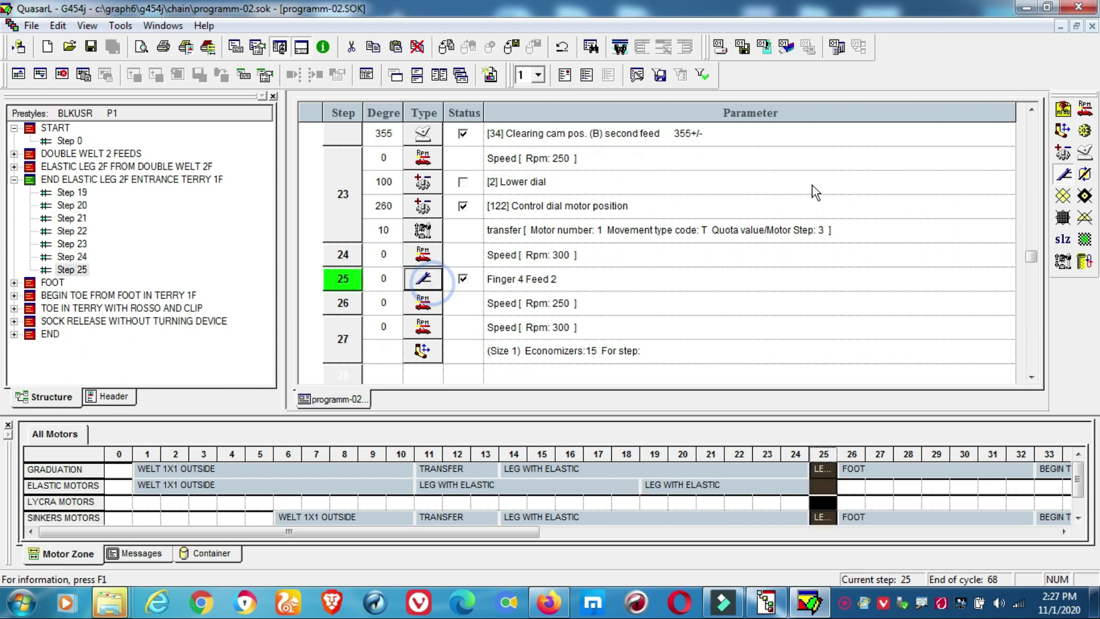
pyautogui.click(1059, 241)
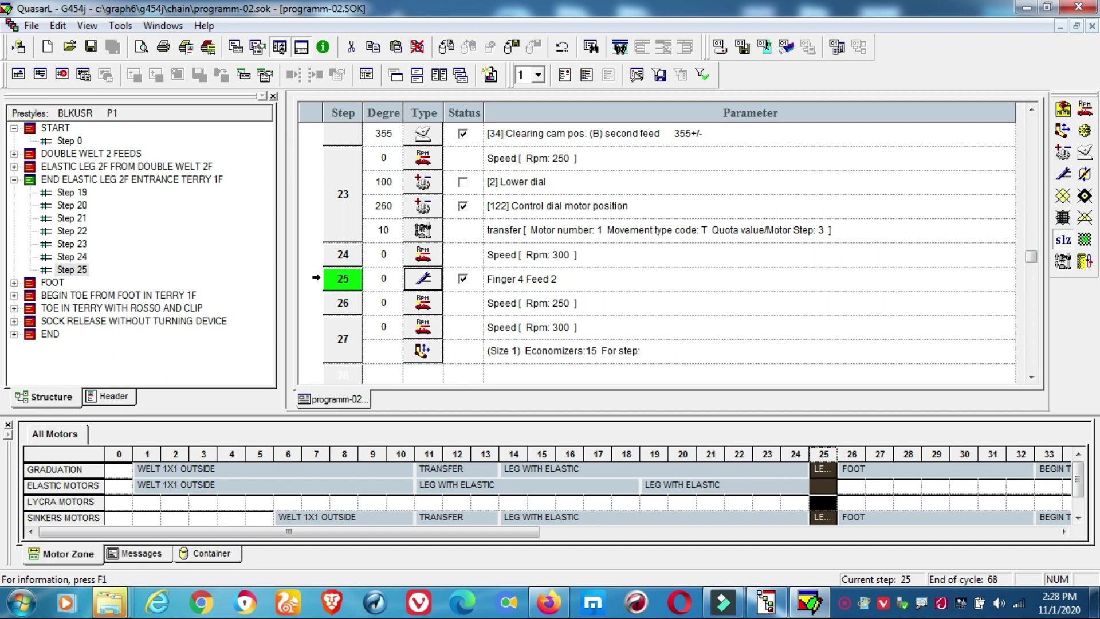
pyautogui.click(316, 278)
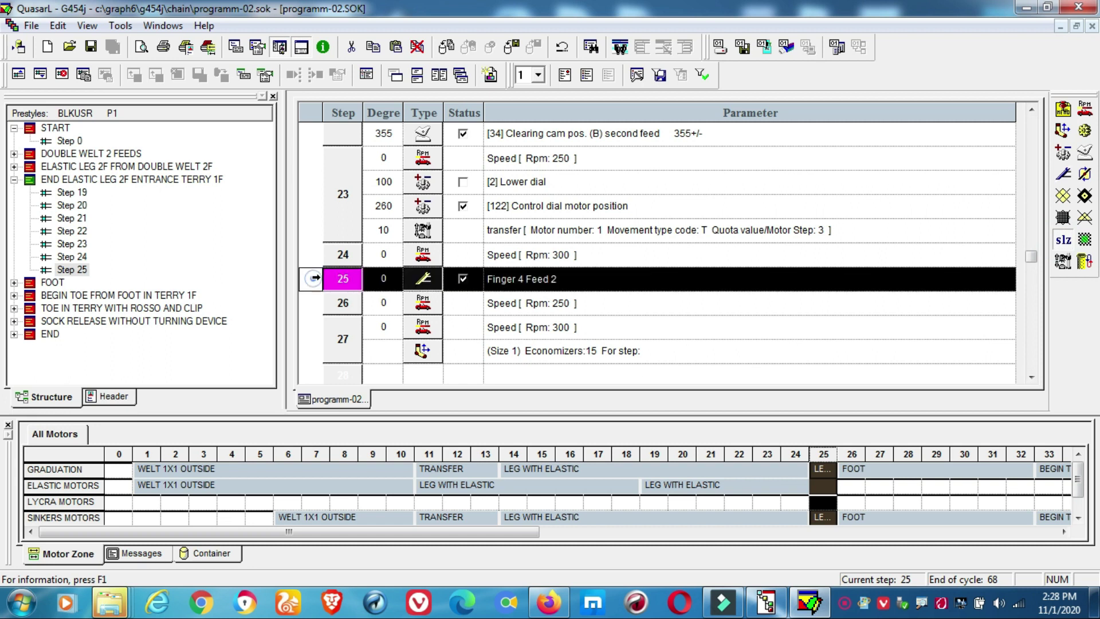
pyautogui.doubleClick(341, 280)
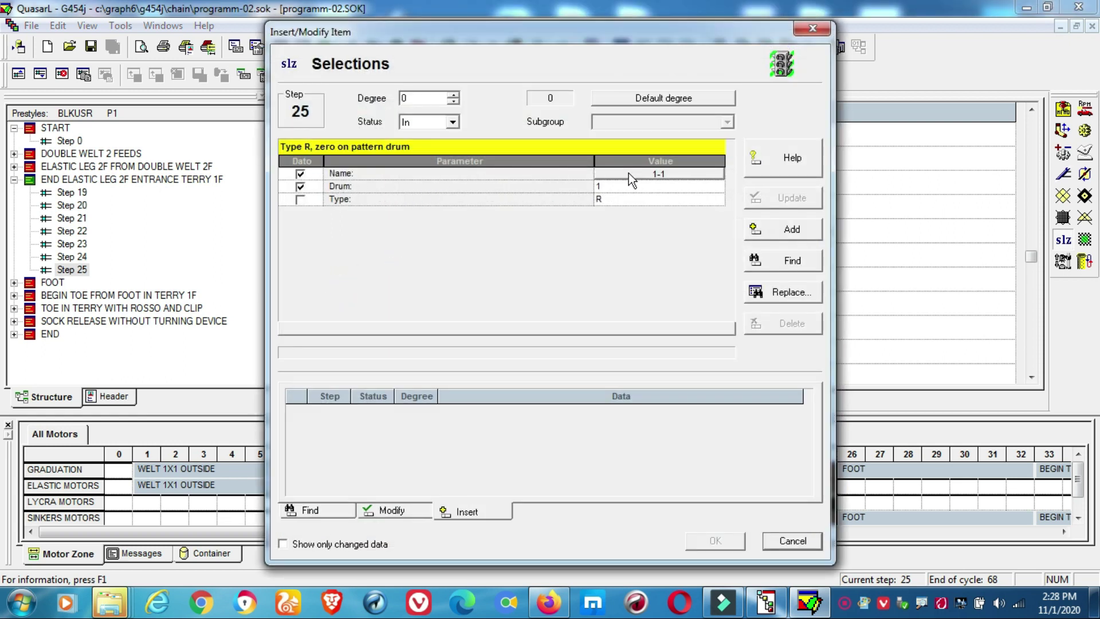
# Step: Try drum 3 for the new step 25 selection and set the drum back to 1
pyautogui.click(700, 187)
pyautogui.click(716, 187)
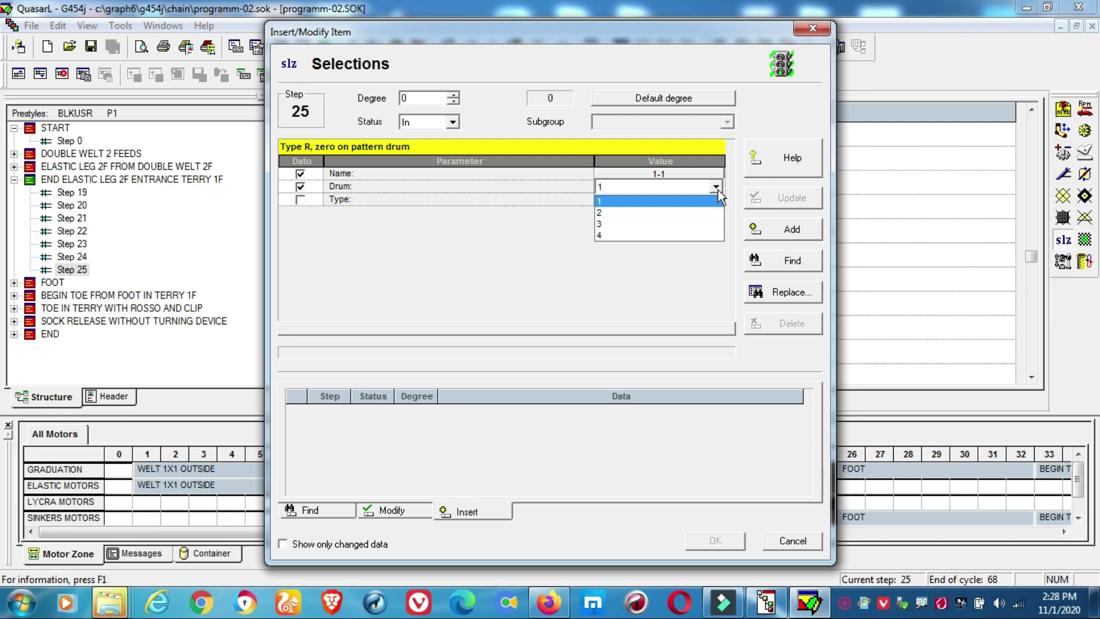
pyautogui.click(631, 220)
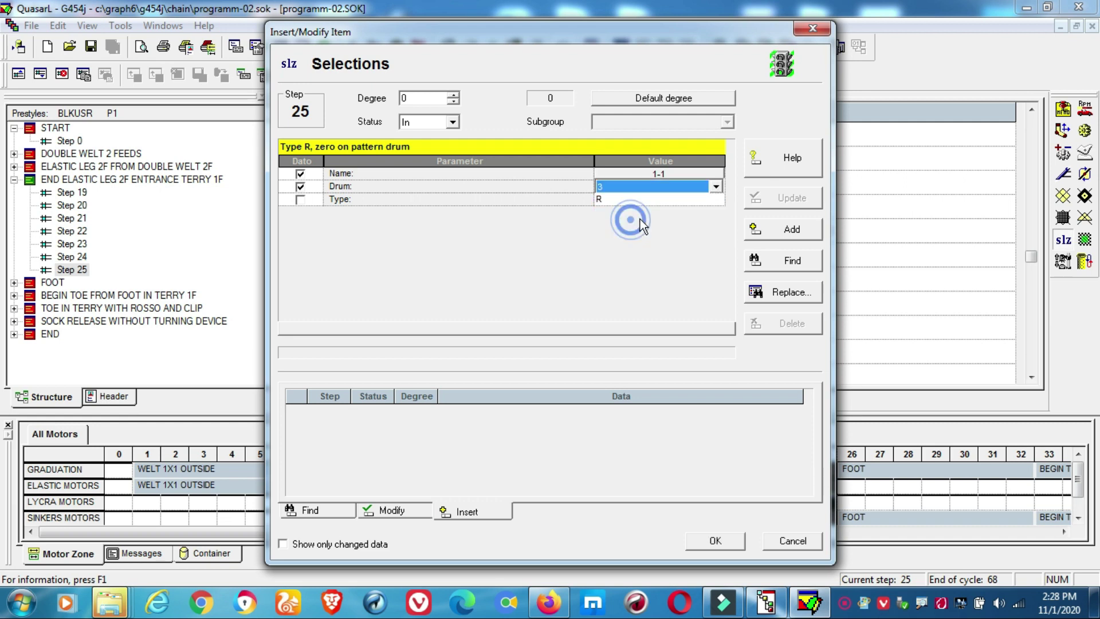
pyautogui.click(717, 186)
pyautogui.click(668, 200)
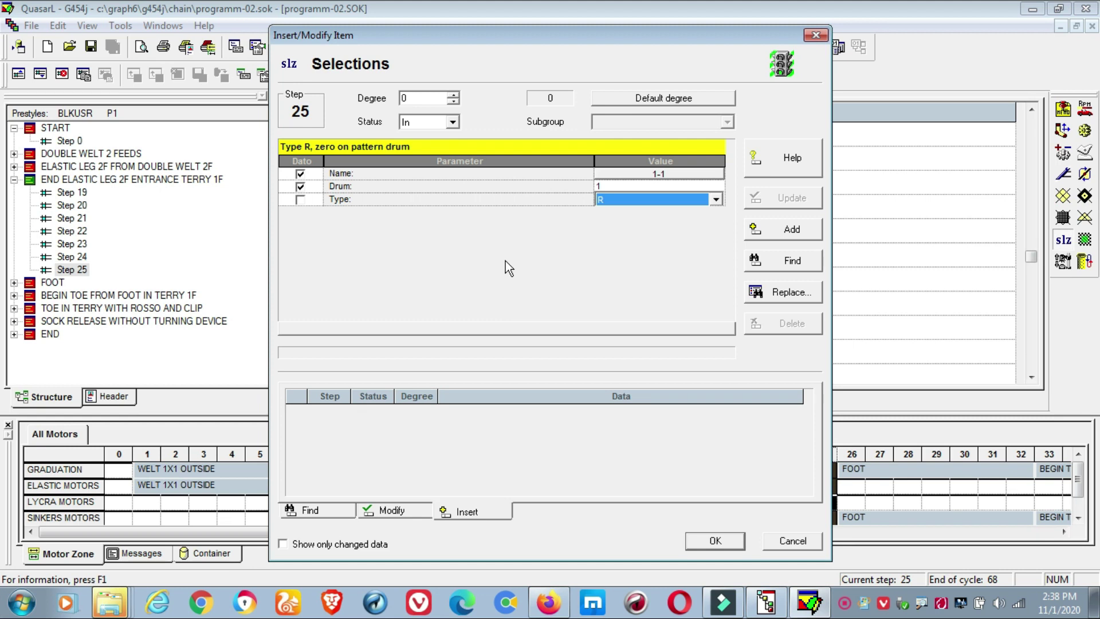
# Step: Try selection types C, L and E to compare their descriptions, and return the type to R
pyautogui.click(715, 200)
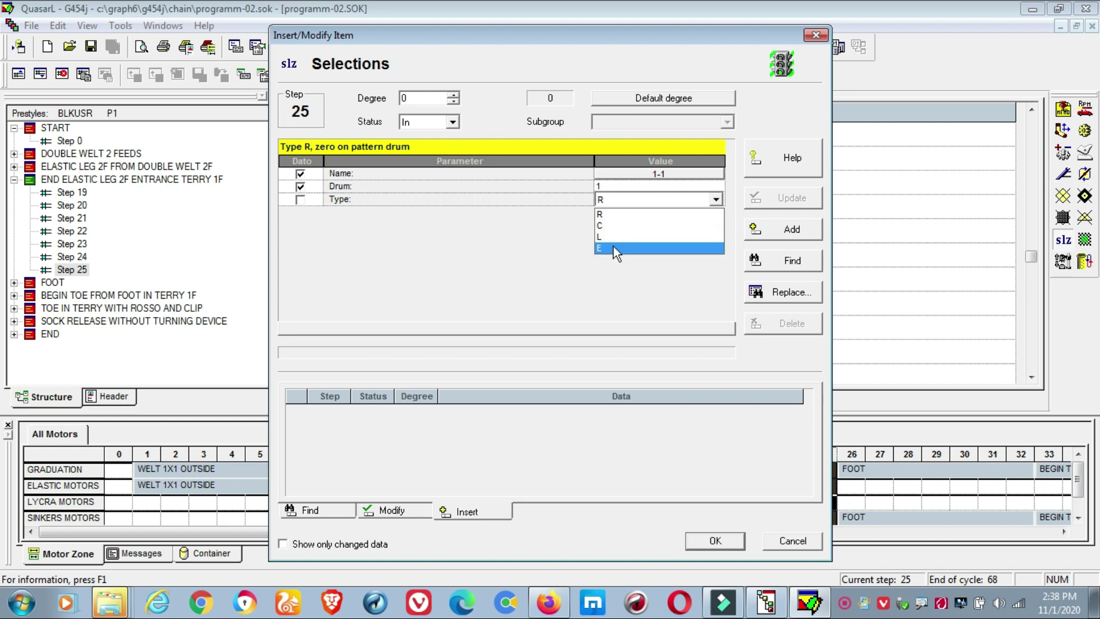
pyautogui.click(610, 225)
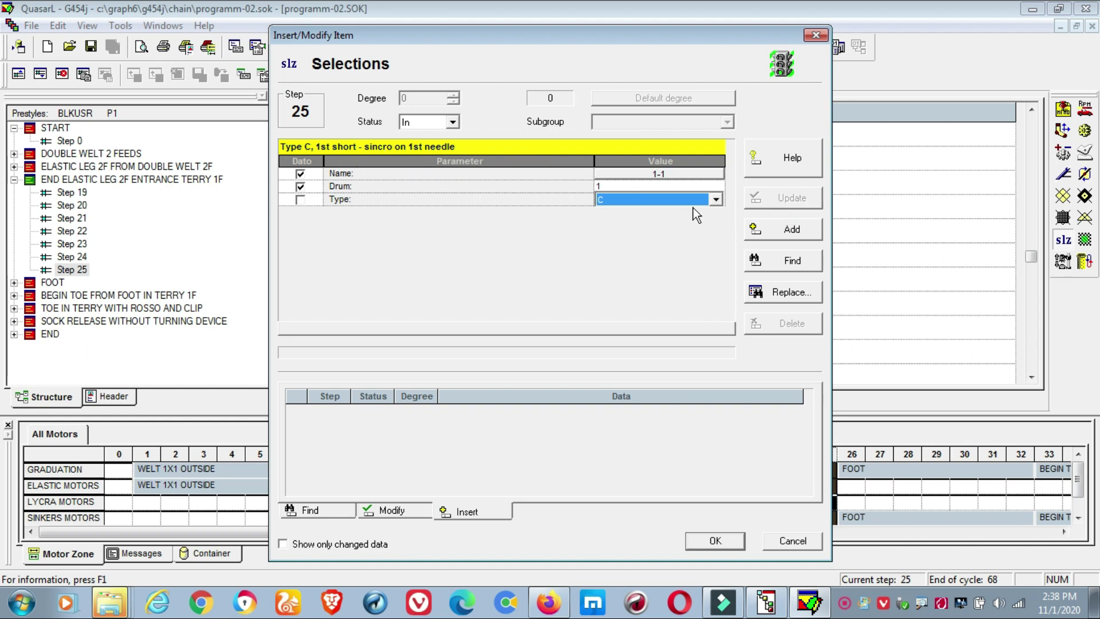
pyautogui.click(713, 200)
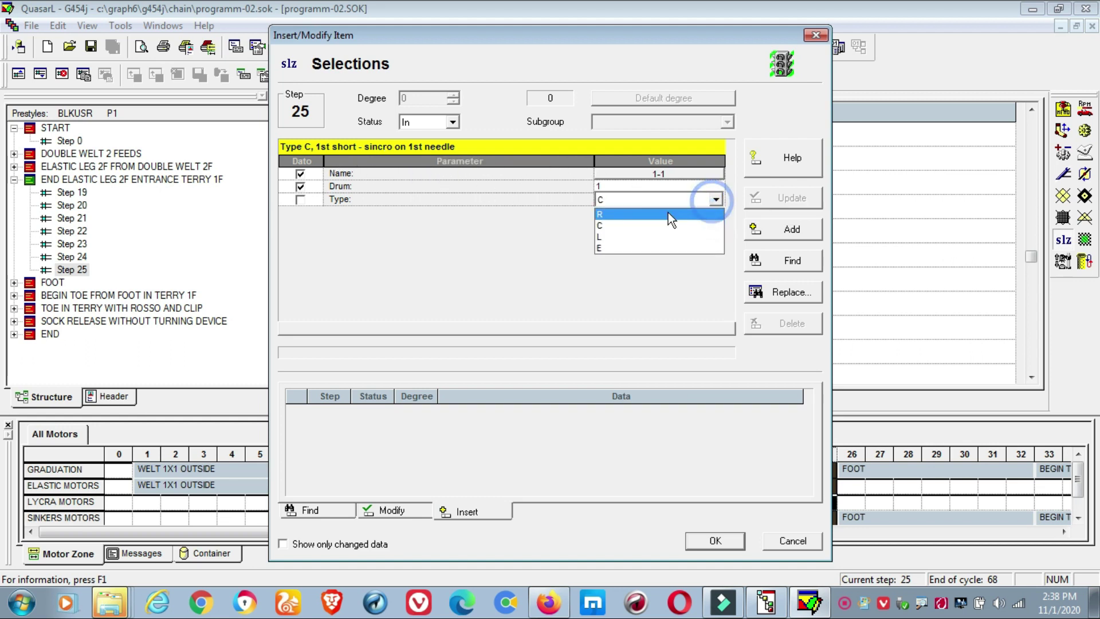
pyautogui.click(633, 237)
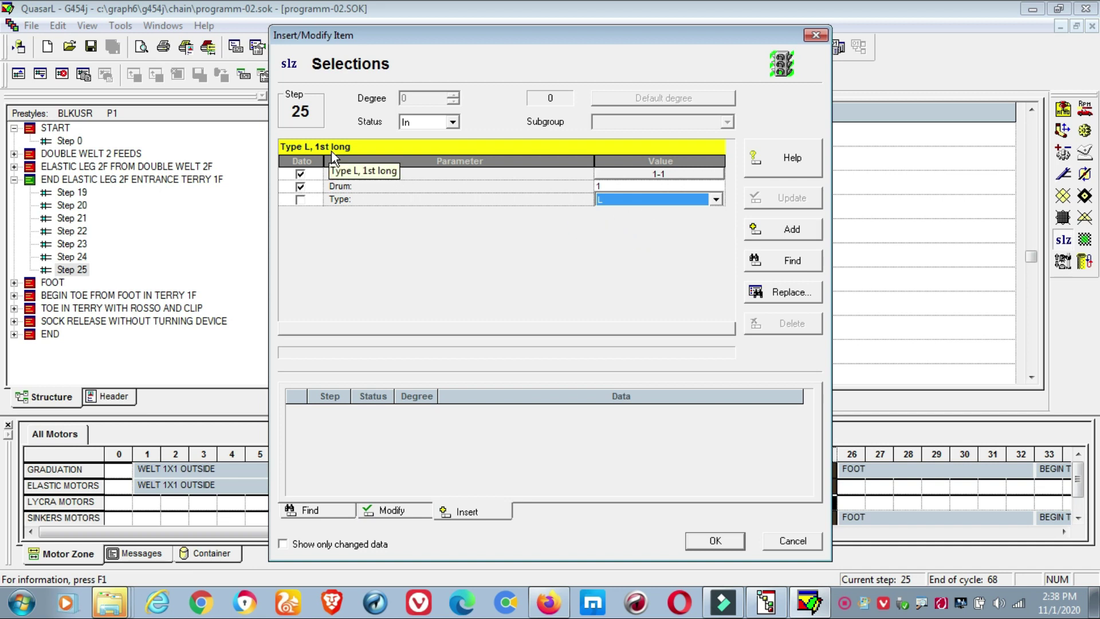
pyautogui.click(716, 199)
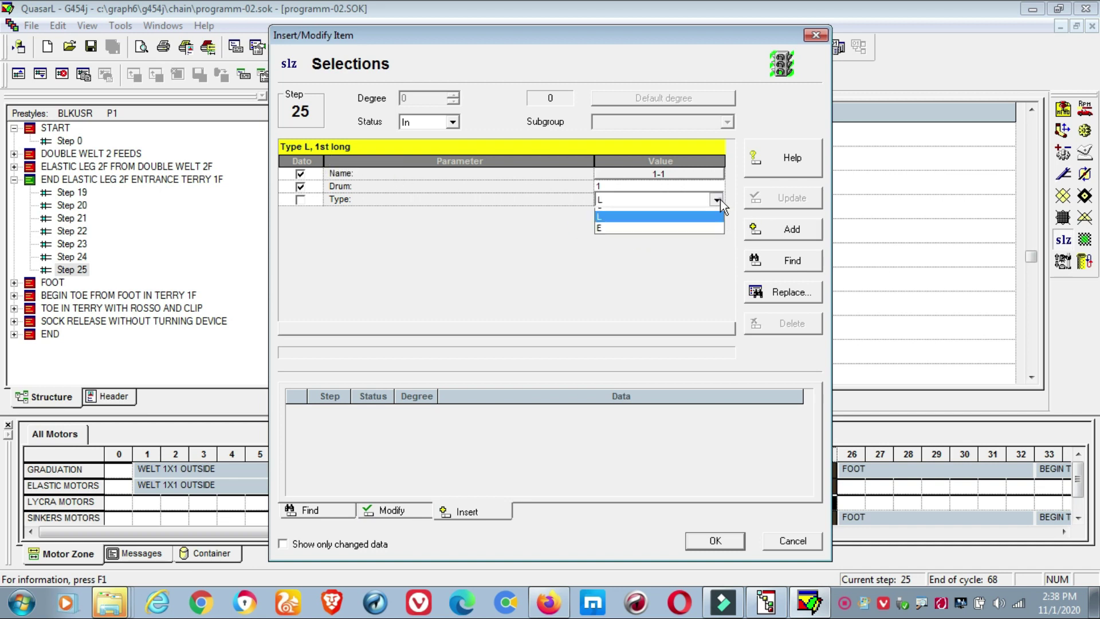
pyautogui.click(629, 243)
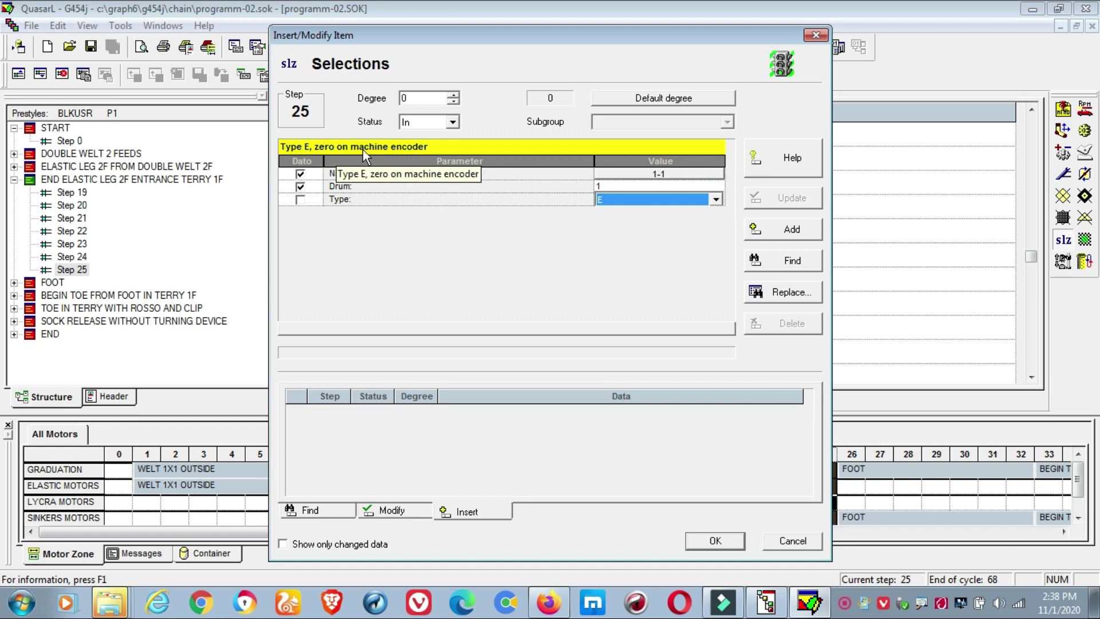
pyautogui.click(714, 200)
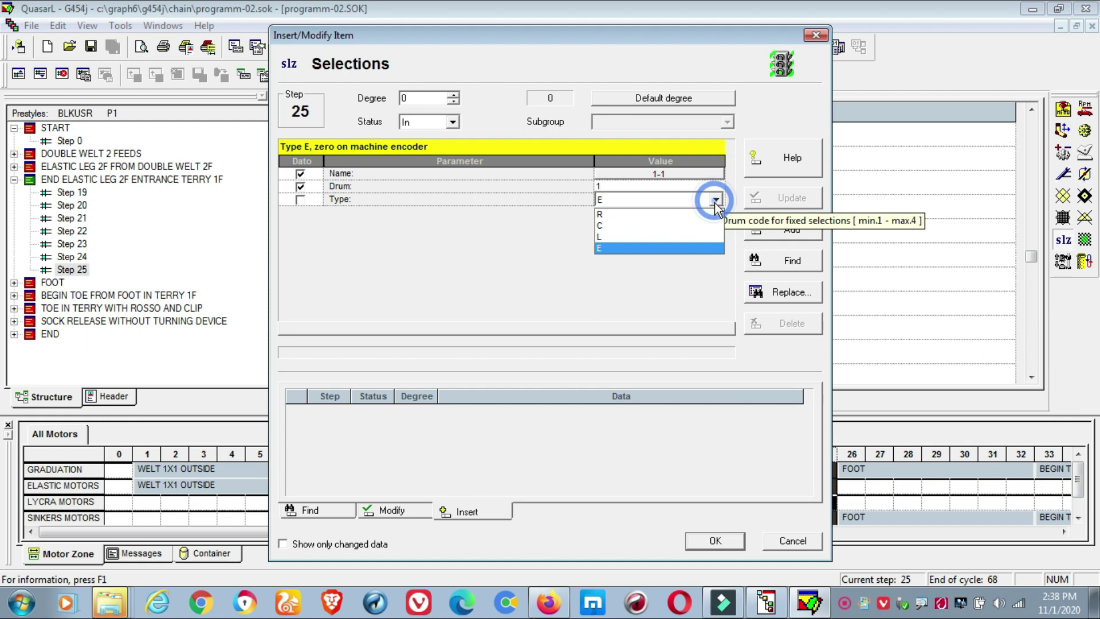
pyautogui.click(657, 214)
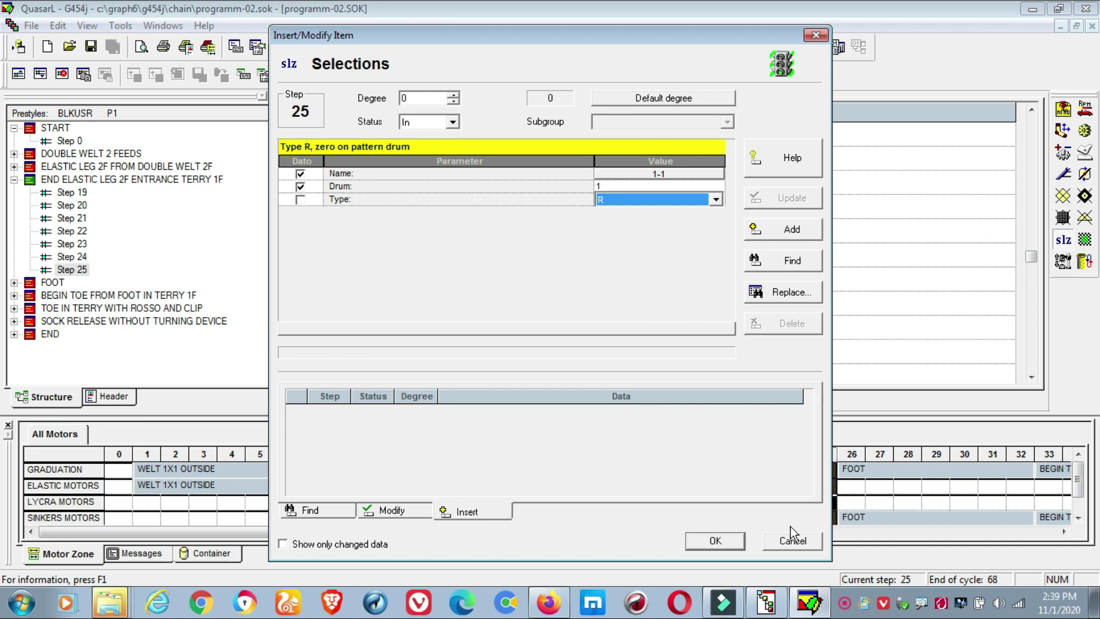
# Step: Save the new Type R selection 1-1 on drum 1 in step 25 and select its row
pyautogui.click(724, 543)
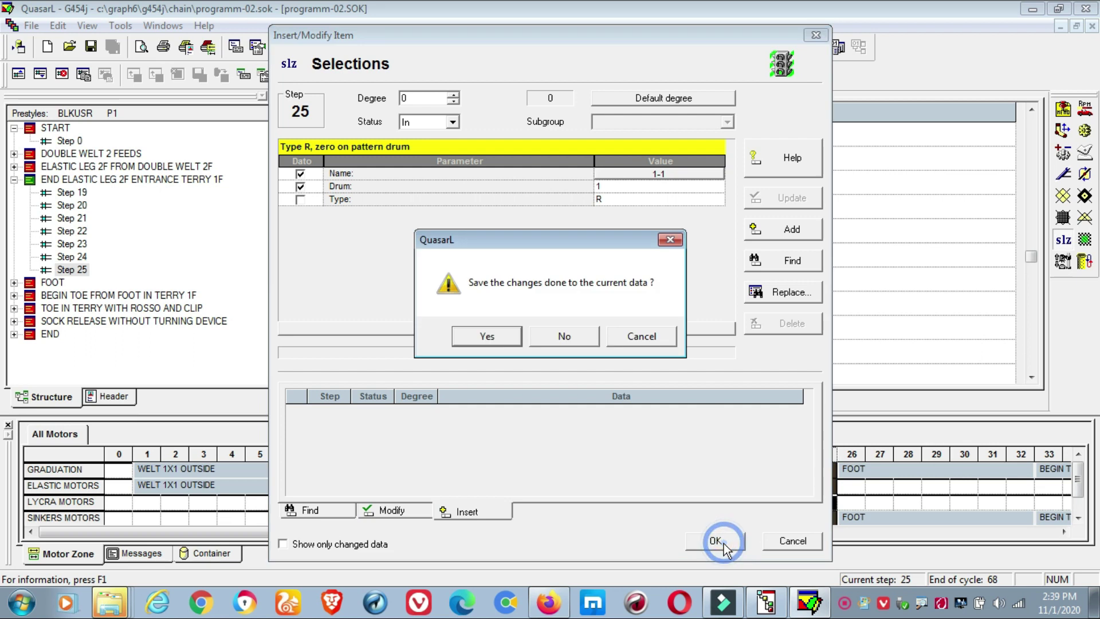
pyautogui.click(500, 336)
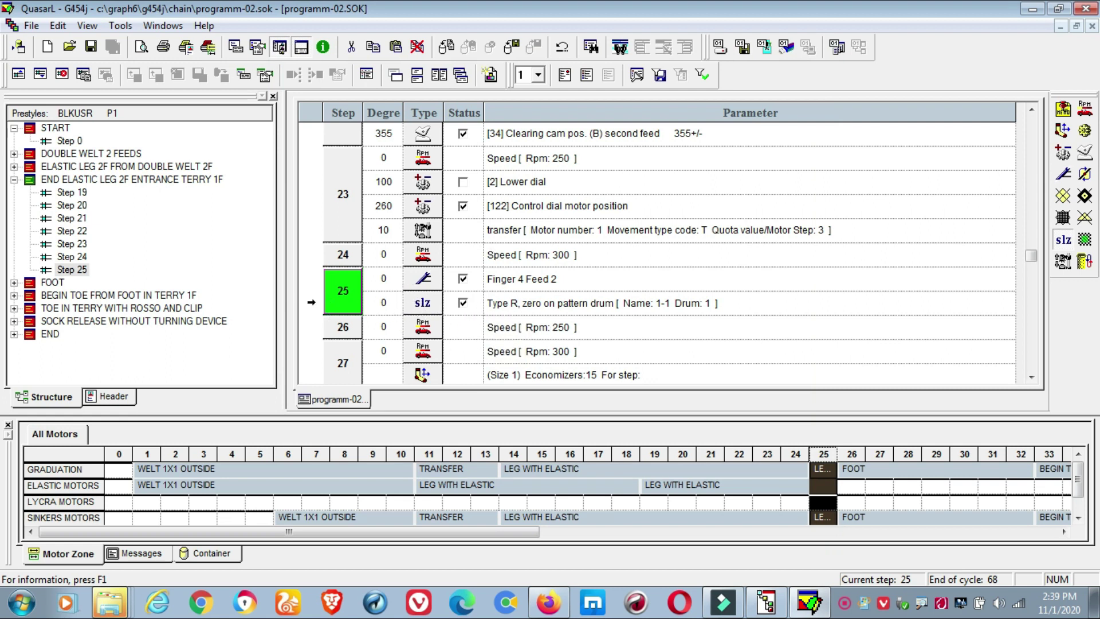
pyautogui.click(311, 306)
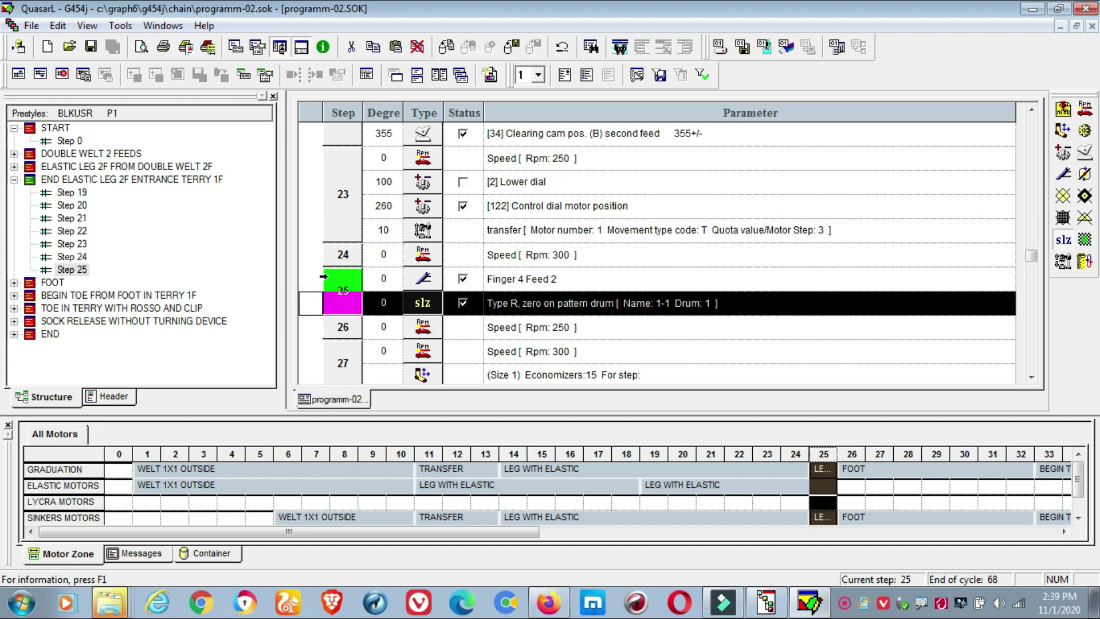